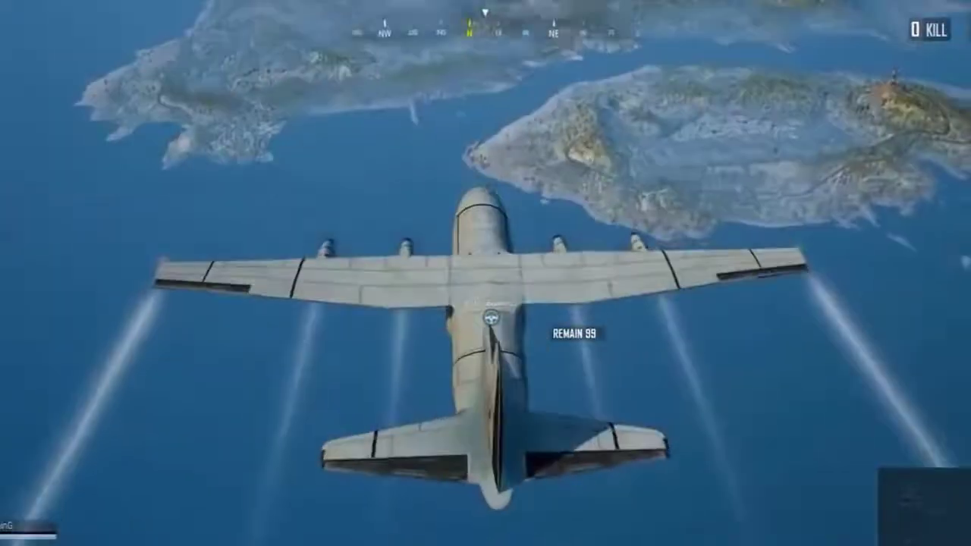
Step: Place a marker on the town just right of the flight path in the centre of the world map, and close the map
key("m")
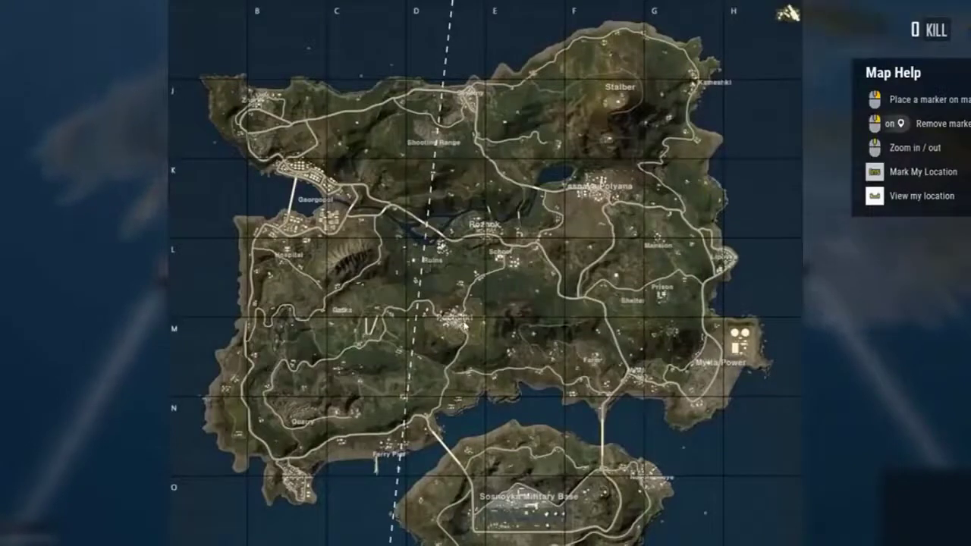
key("m")
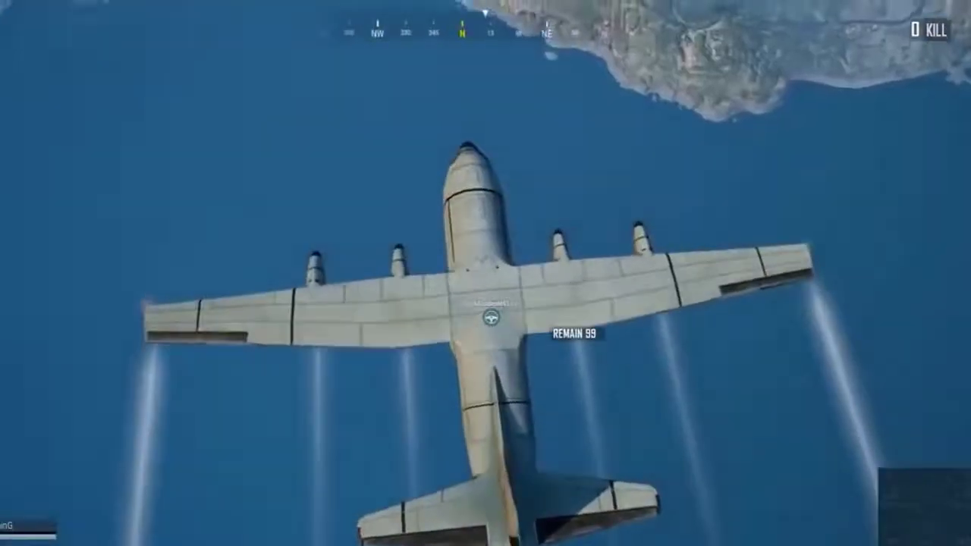
key("m")
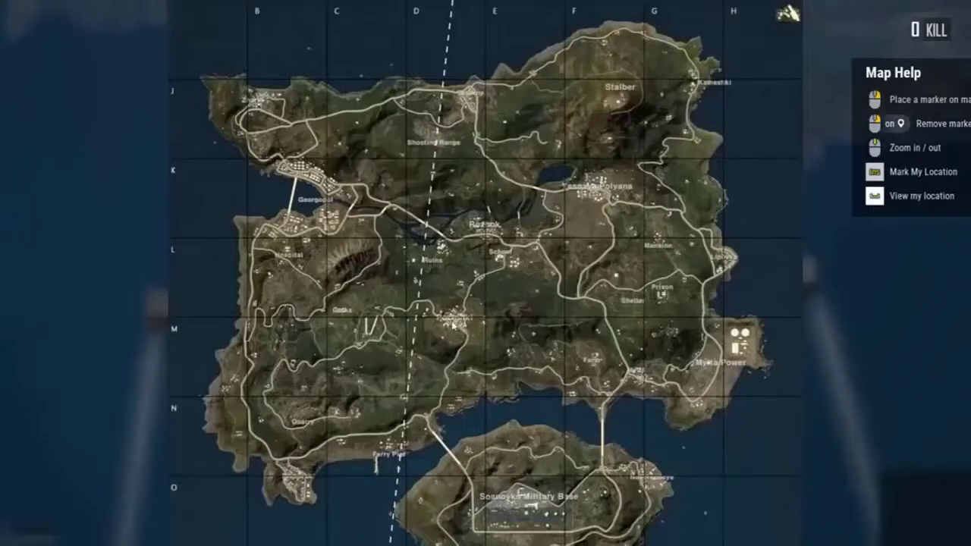
right_click(455, 322)
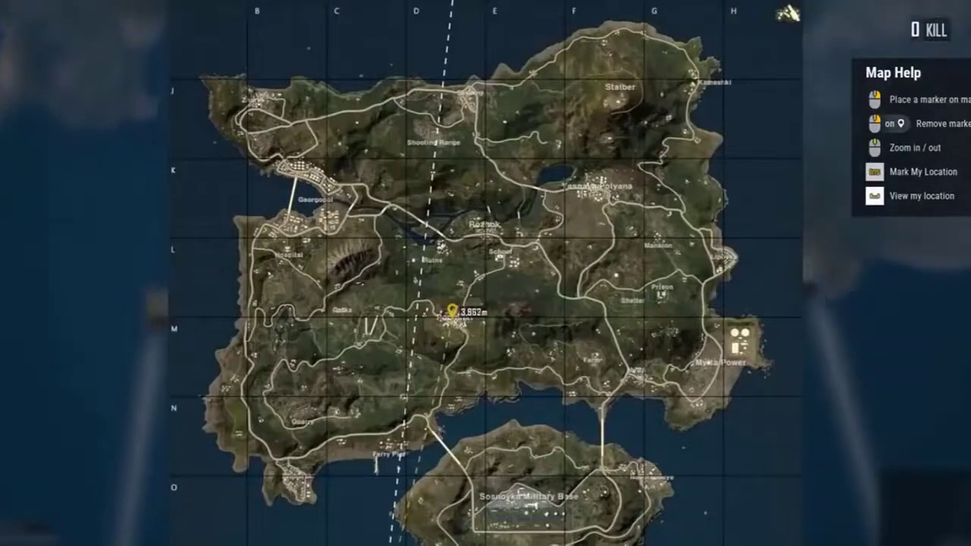
key("m")
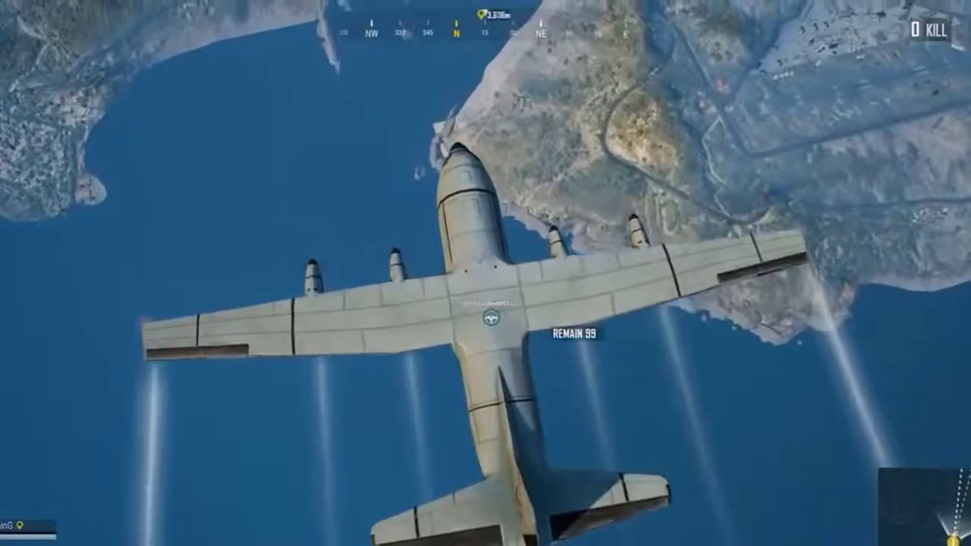
key("m")
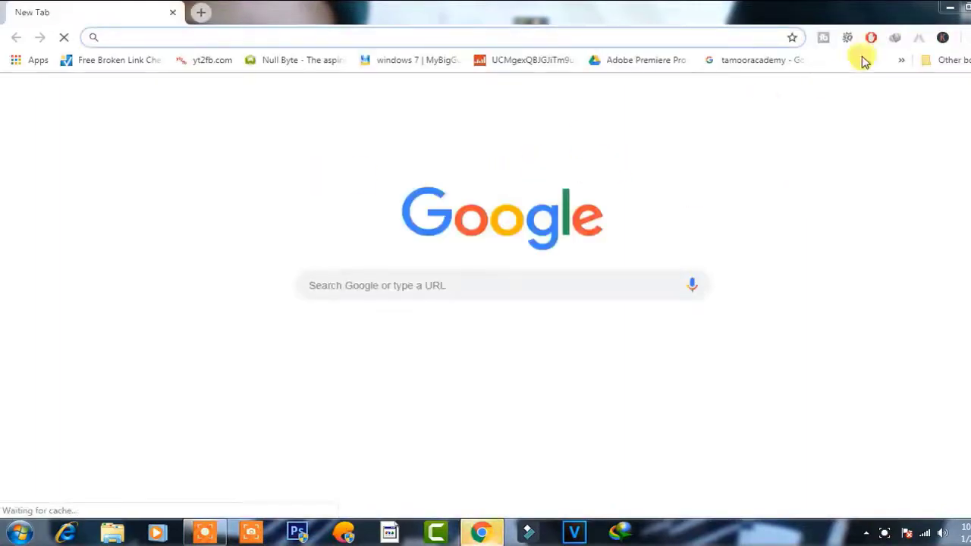
left_click(966, 6)
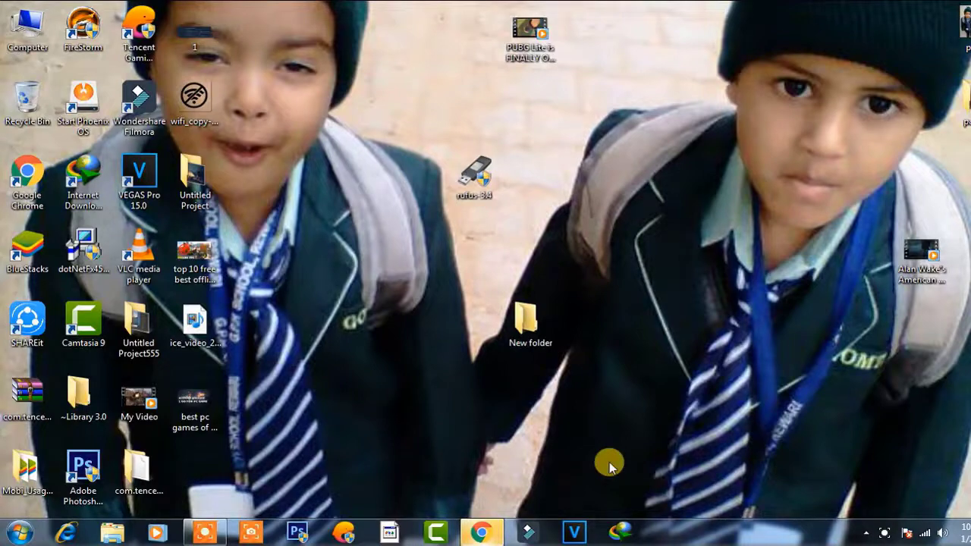
left_click(481, 532)
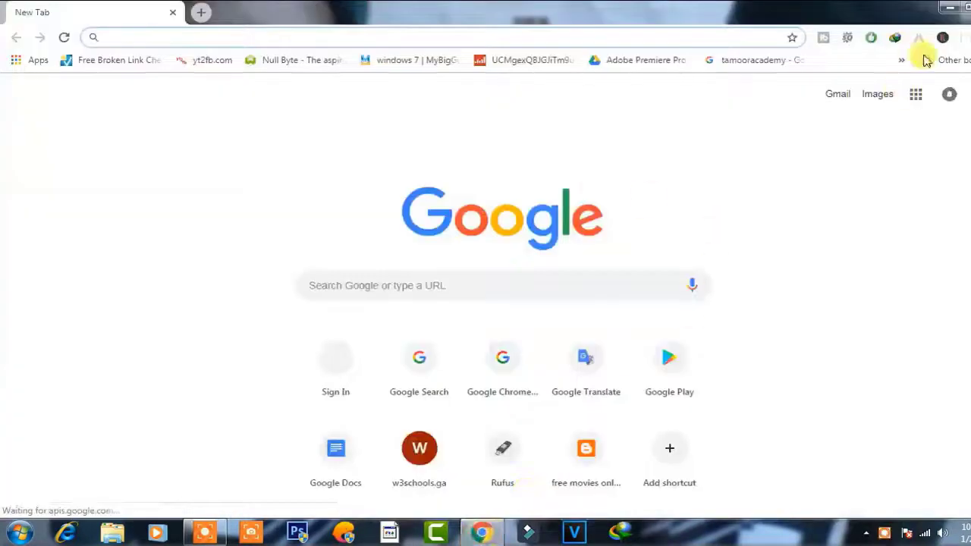
left_click(940, 13)
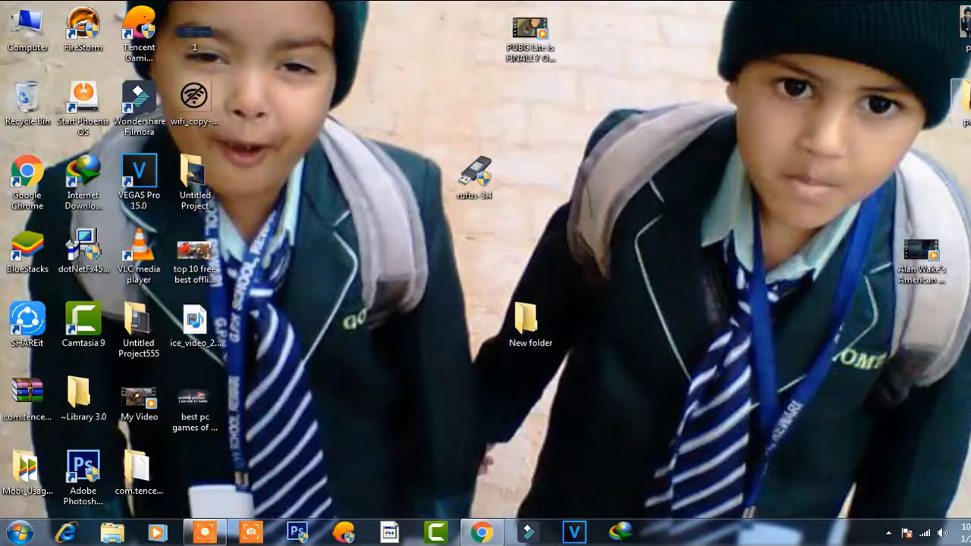
Step: Copy the official registration link from New Text Document (3) in the pandin folder, and put the document and folder away
key("alt+Tab")
double_click(774, 170)
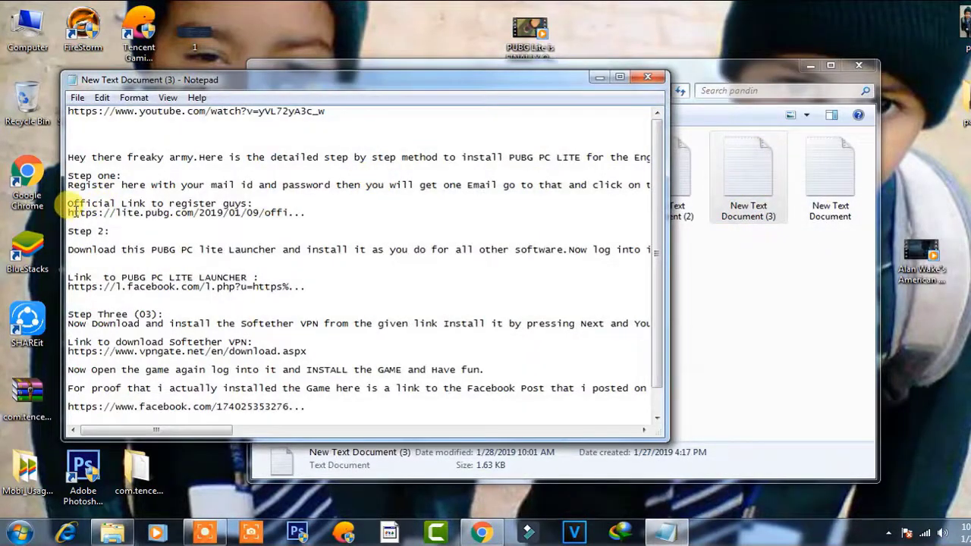
left_click_drag(67, 212, 204, 220)
right_click(244, 213)
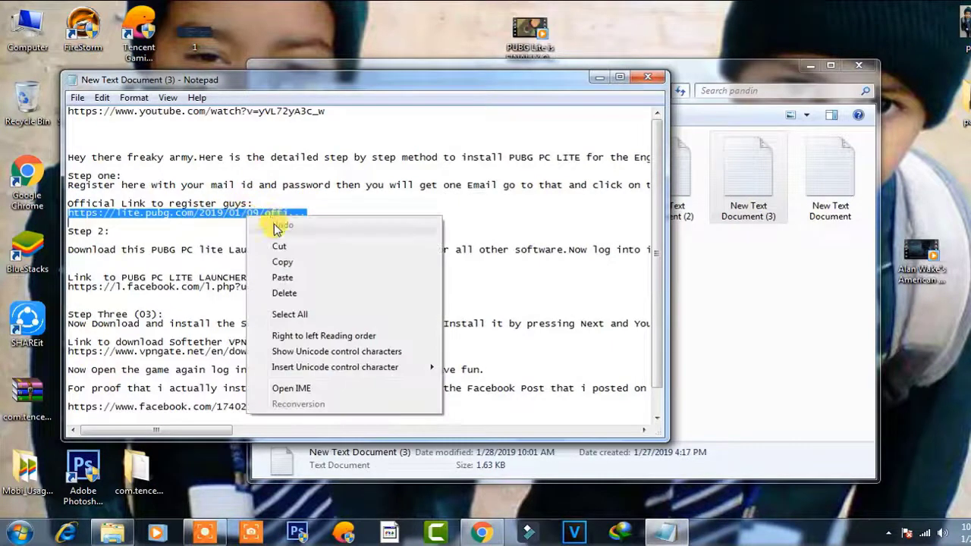
left_click(282, 263)
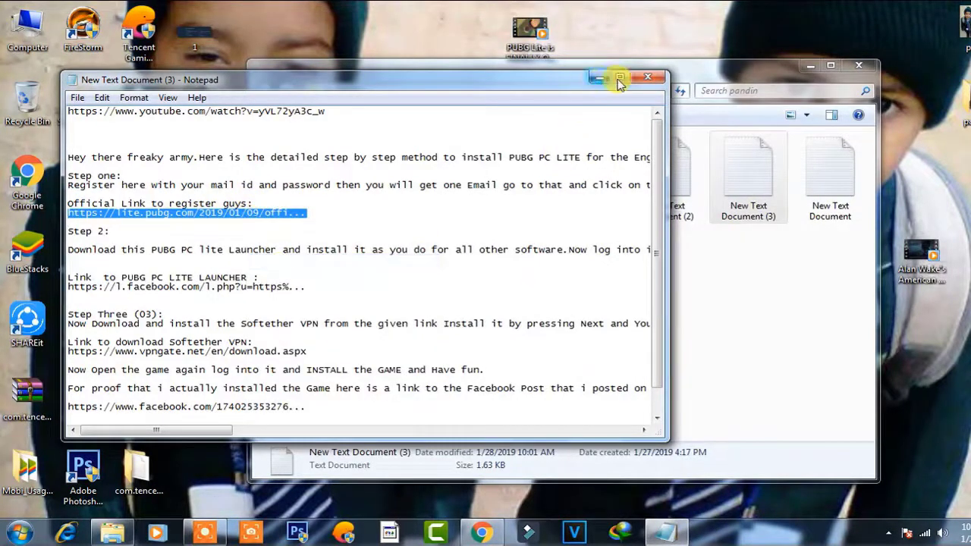
left_click(647, 77)
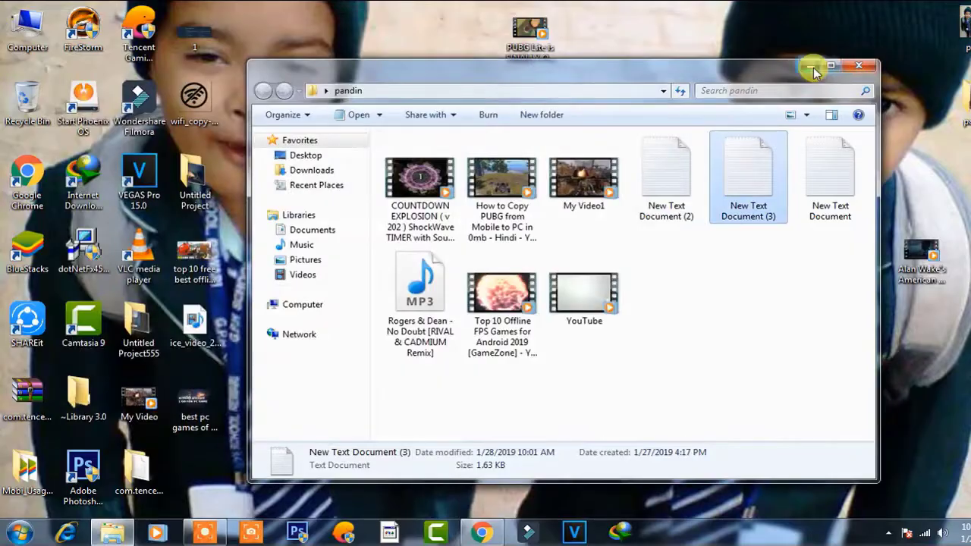
left_click(814, 70)
Step: Switch to Chrome, load the copied lite.pubg.com link and translate the Thai page into English
left_click(483, 531)
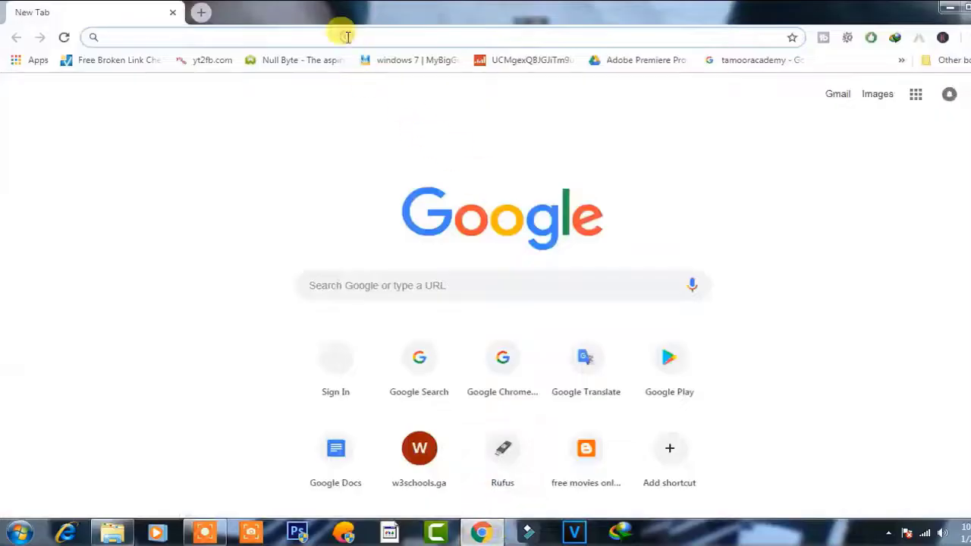
right_click(347, 37)
left_click(369, 104)
key("Return")
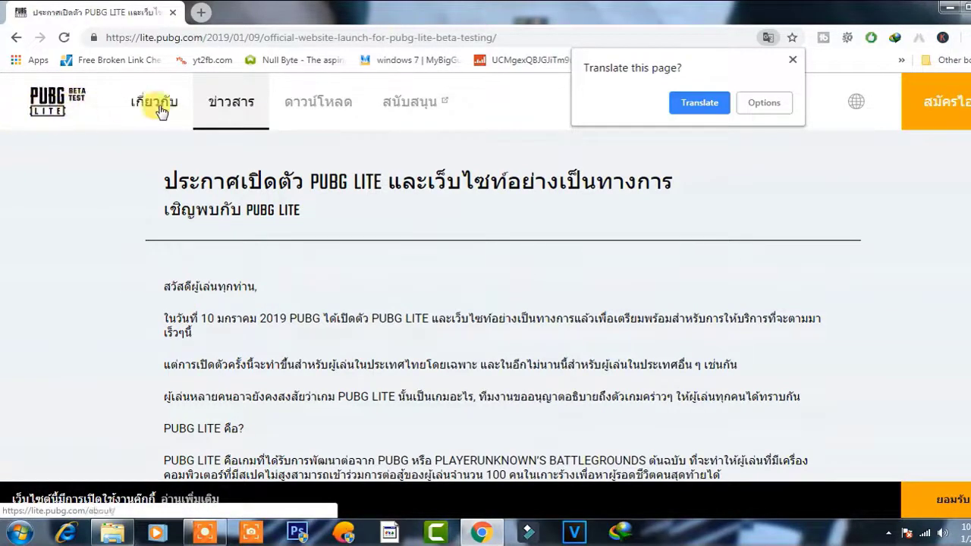
left_click(691, 118)
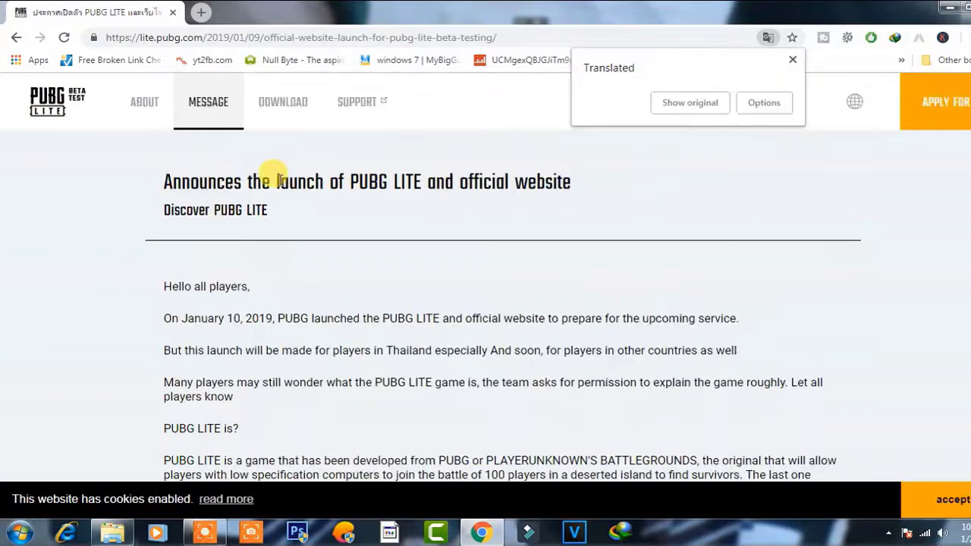
Step: Examine the minimum and recommended PC specs for PUBG LITE in the announcement and dismiss the translation popup
scroll(279, 180, "down", 7)
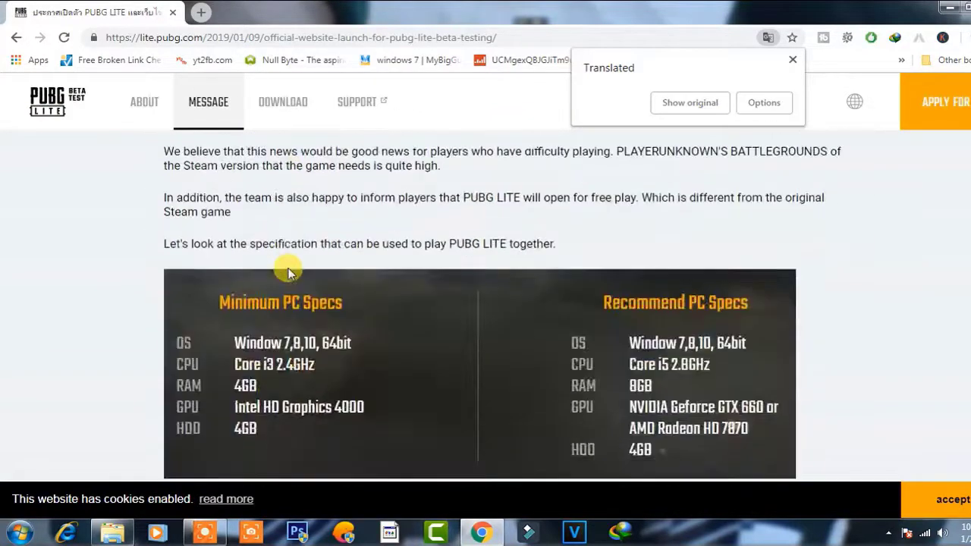
scroll(291, 274, "up", 2)
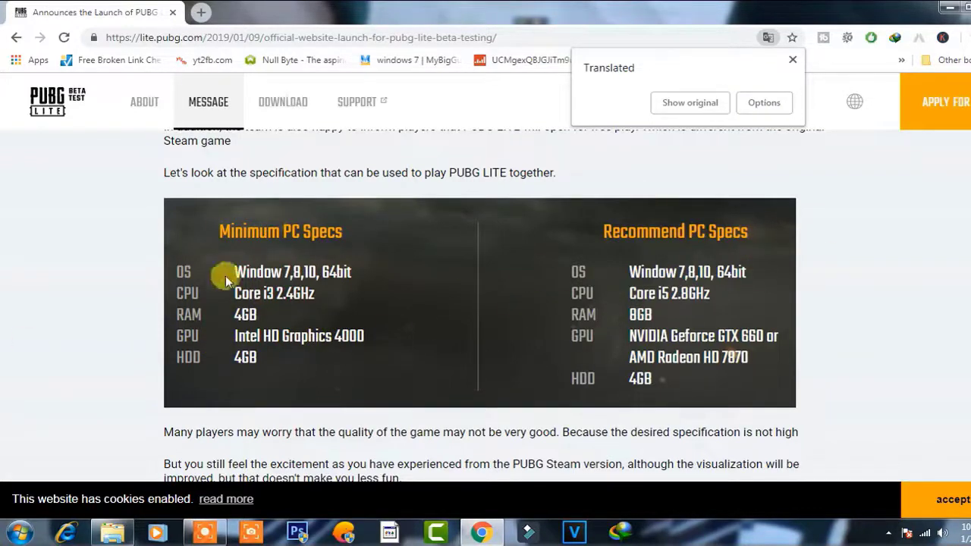
left_click(793, 60)
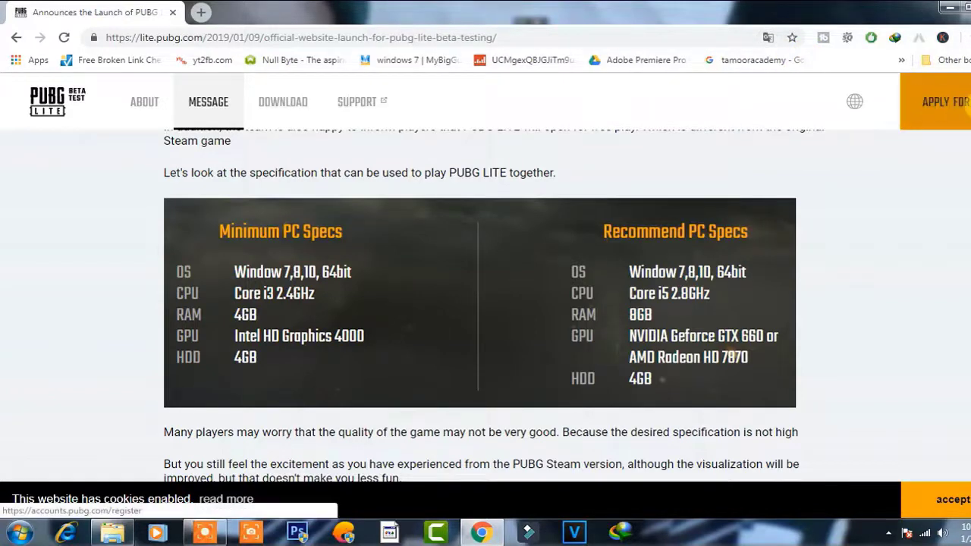
Step: Open the PUBG account registration page and examine the form's email, password, date of birth and terms fields
left_click(967, 111)
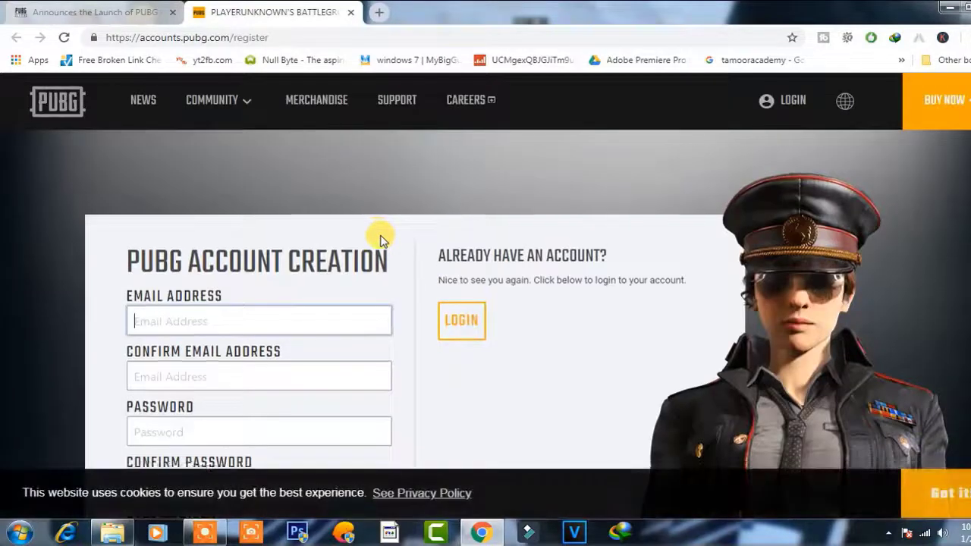
scroll(380, 238, "down", 2)
scroll(227, 212, "down", 3)
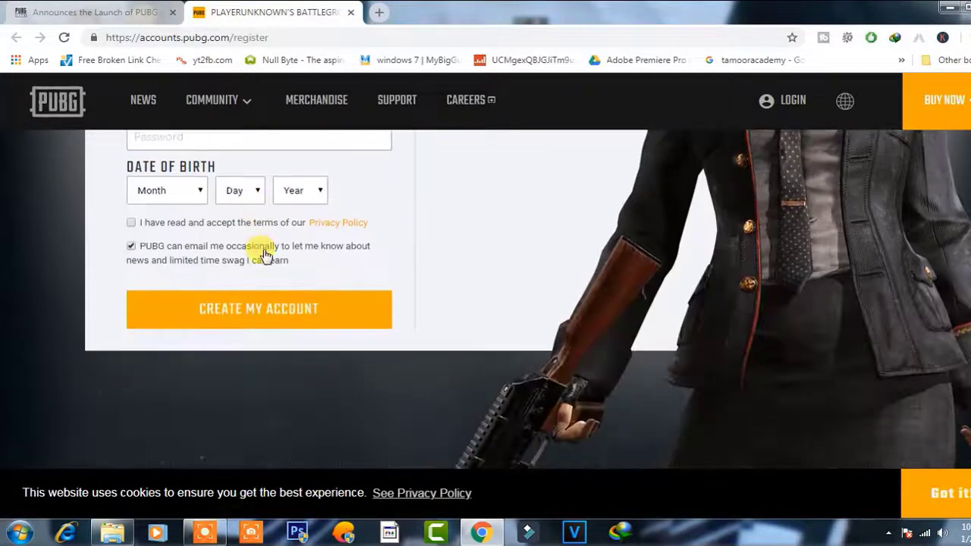
scroll(262, 254, "up", 5)
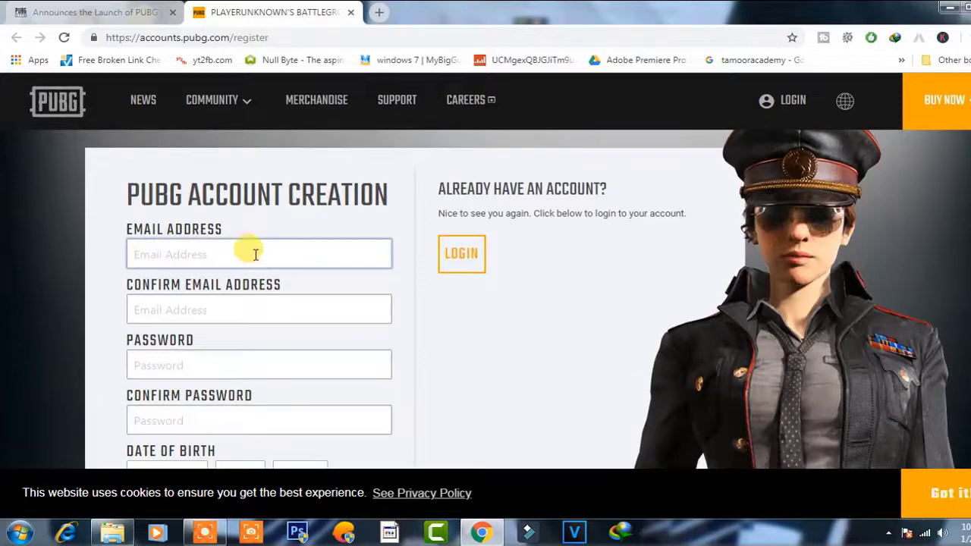
scroll(282, 257, "down", 2)
scroll(282, 262, "up", 2)
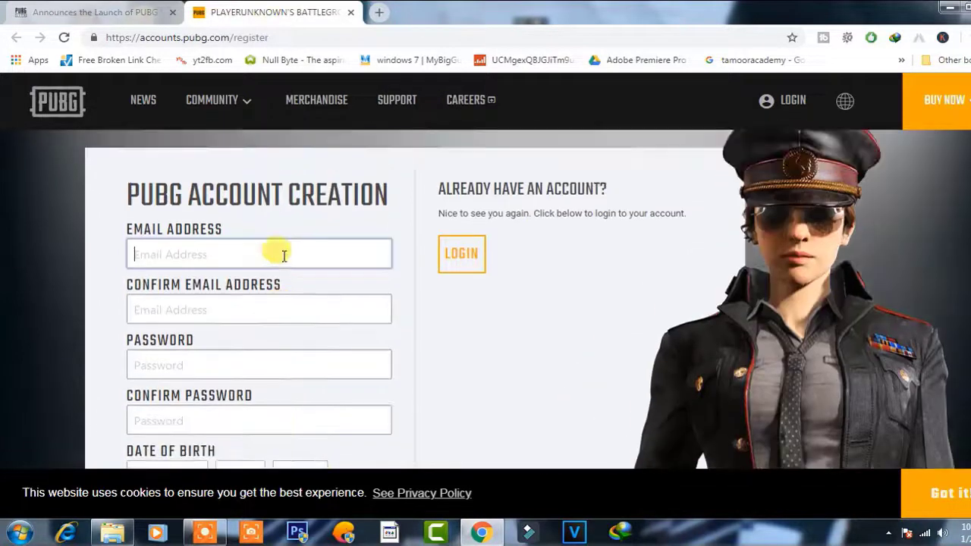
left_click(279, 255)
left_click(37, 273)
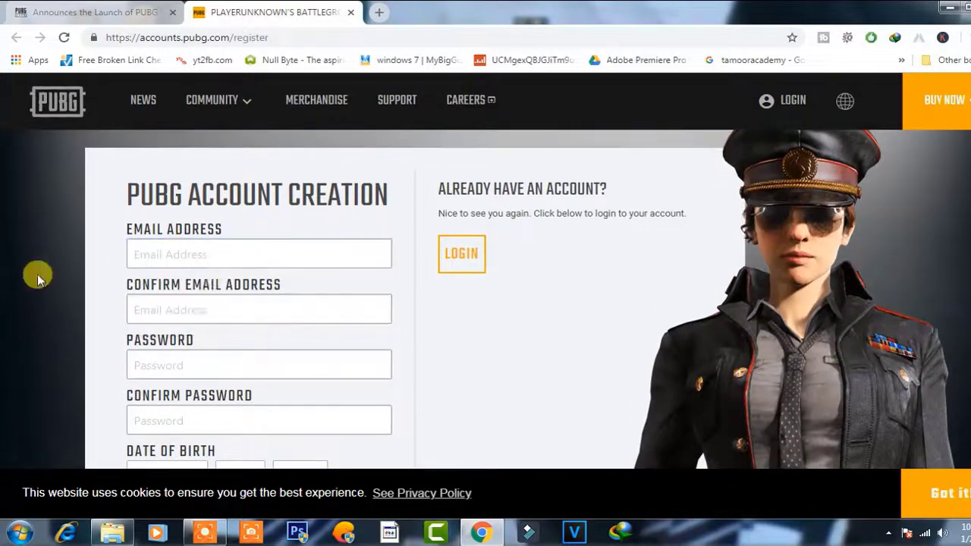
scroll(501, 355, "down", 1)
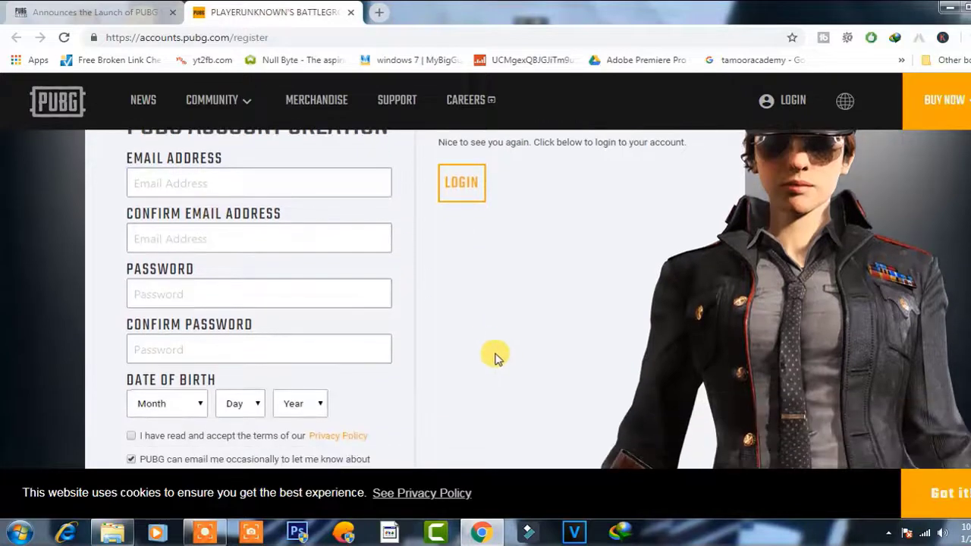
scroll(438, 370, "down", 2)
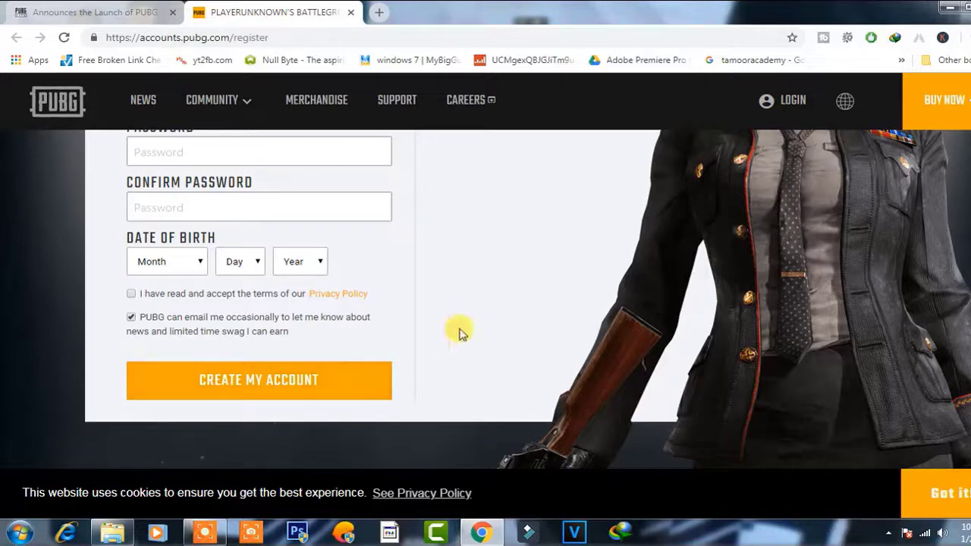
scroll(460, 330, "up", 2)
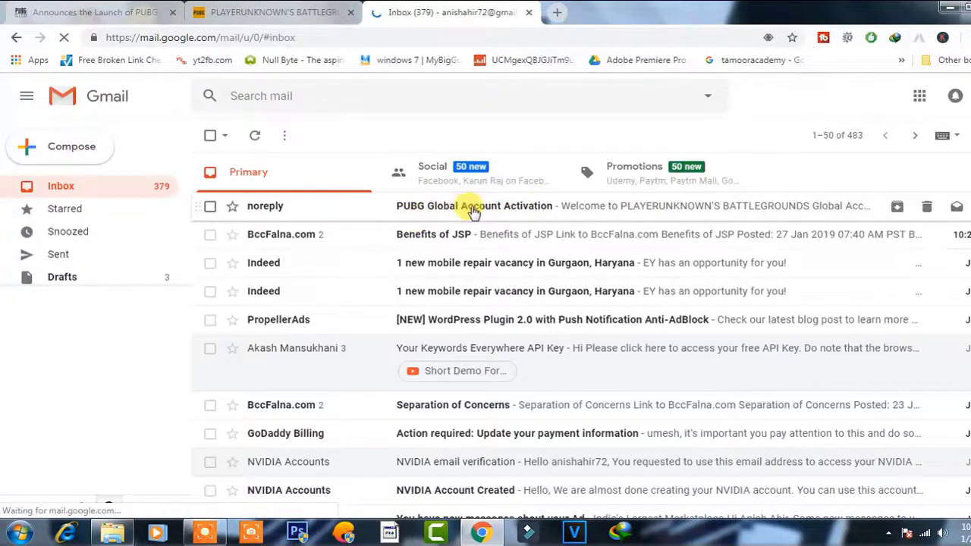
Step: Open the PUBG Global Account Activation email in the inbox and find its Confirm to Register link
left_click(549, 211)
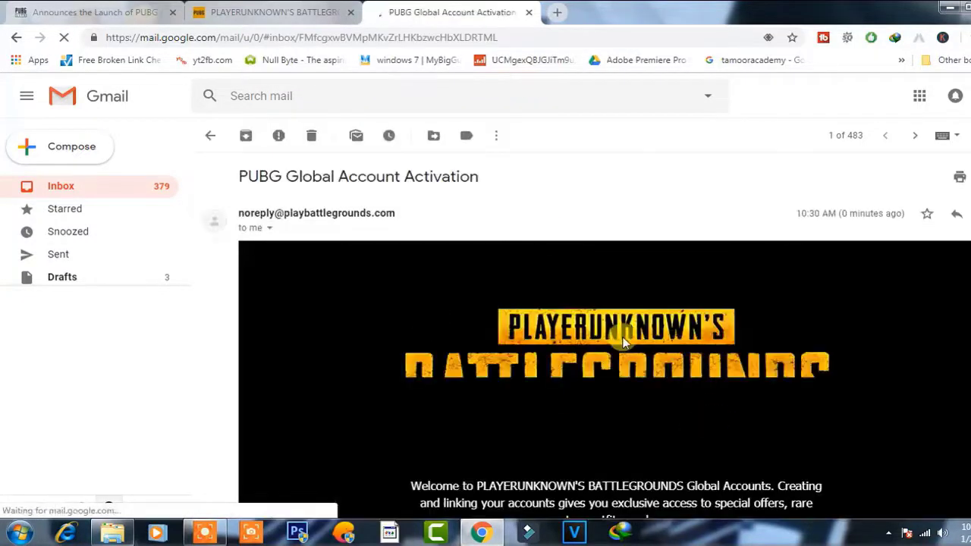
scroll(676, 335, "down", 3)
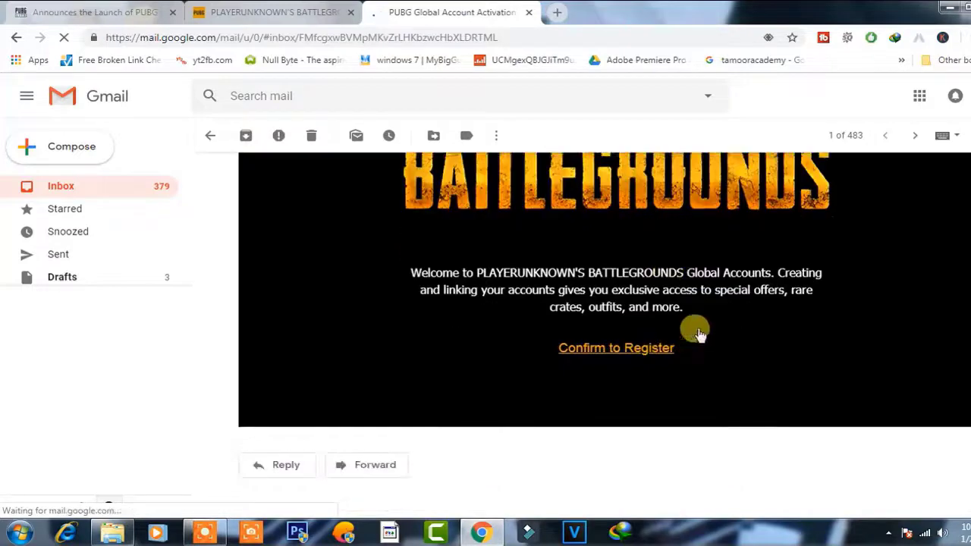
scroll(778, 312, "up", 1)
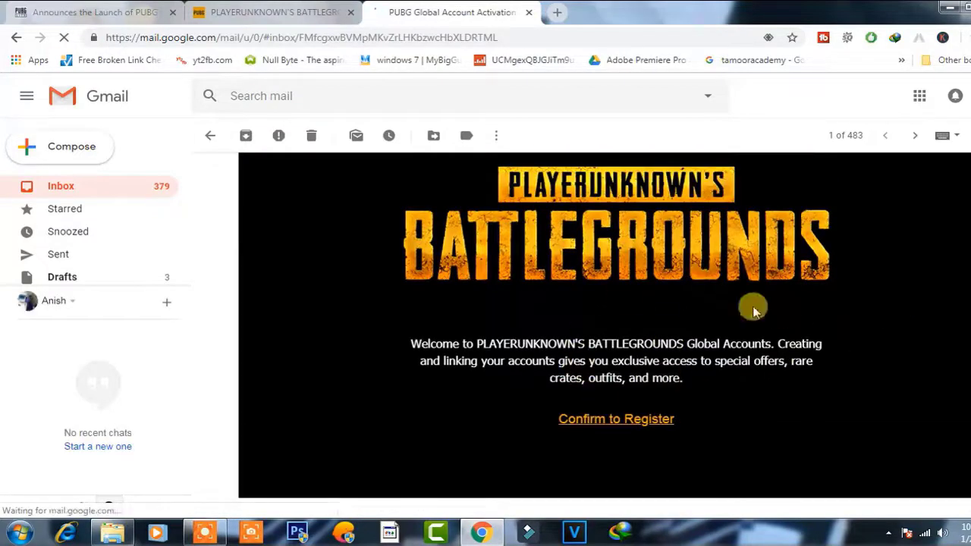
mouse_move(809, 309)
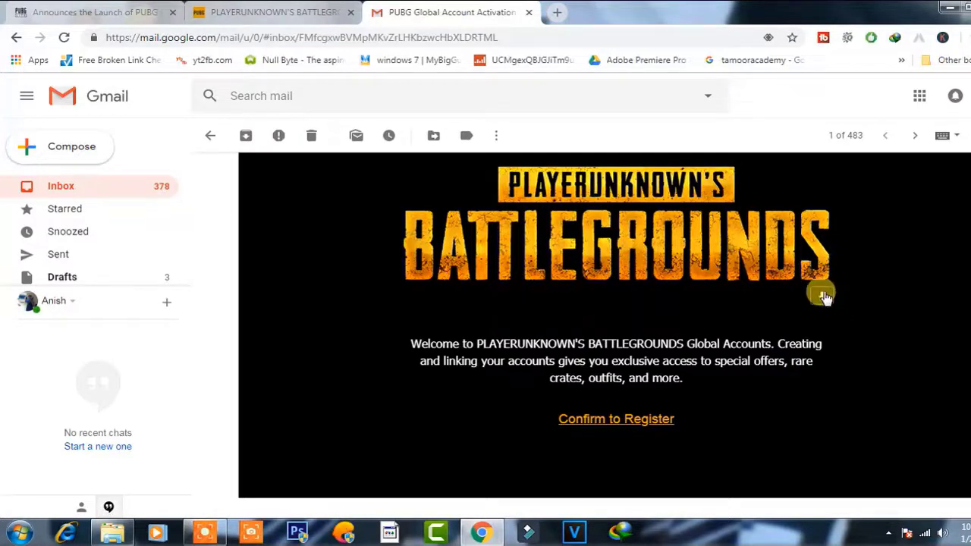
Step: Minimize the browser and open New folder on the desktop, which holds PUBG-Lite-Setup and the vpngate-client archive
left_click(949, 7)
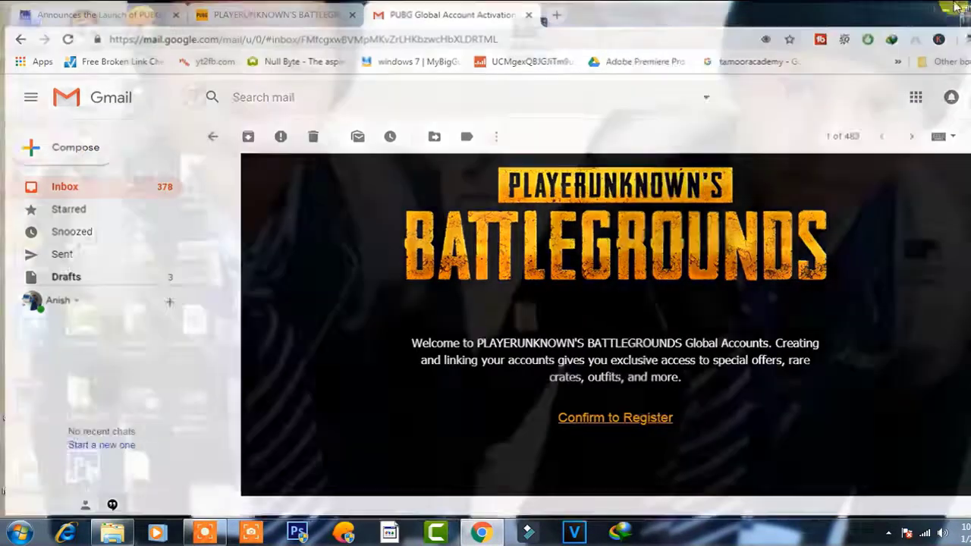
double_click(525, 318)
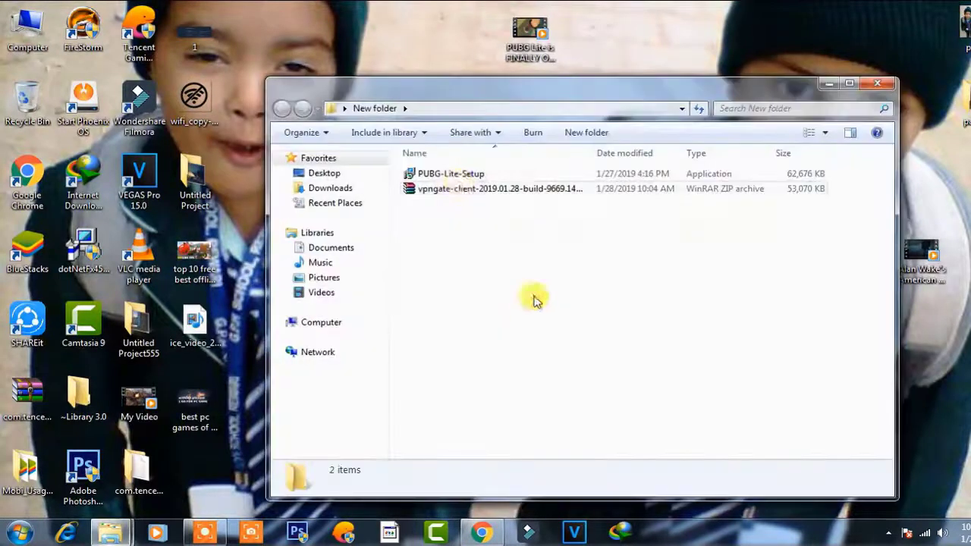
left_click_drag(457, 178, 488, 277)
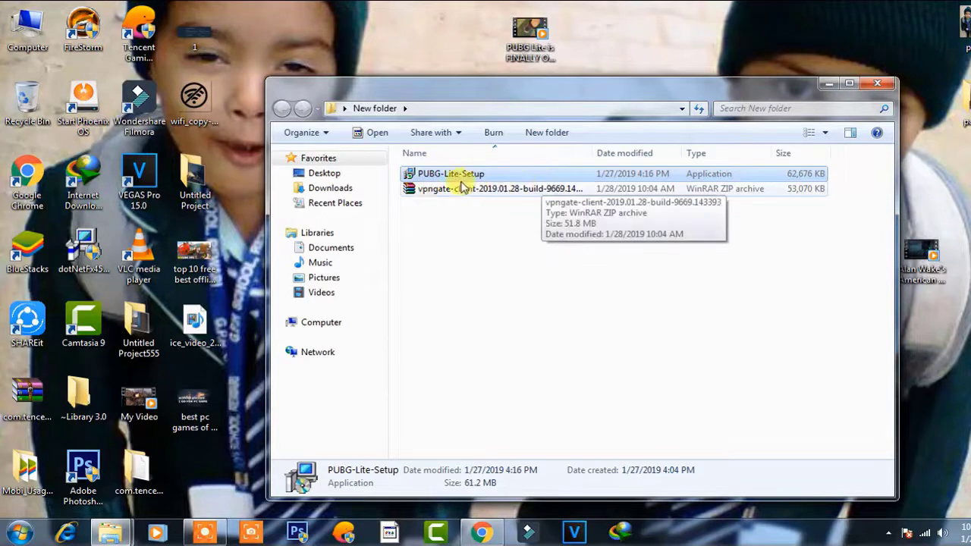
left_click(887, 80)
double_click(529, 322)
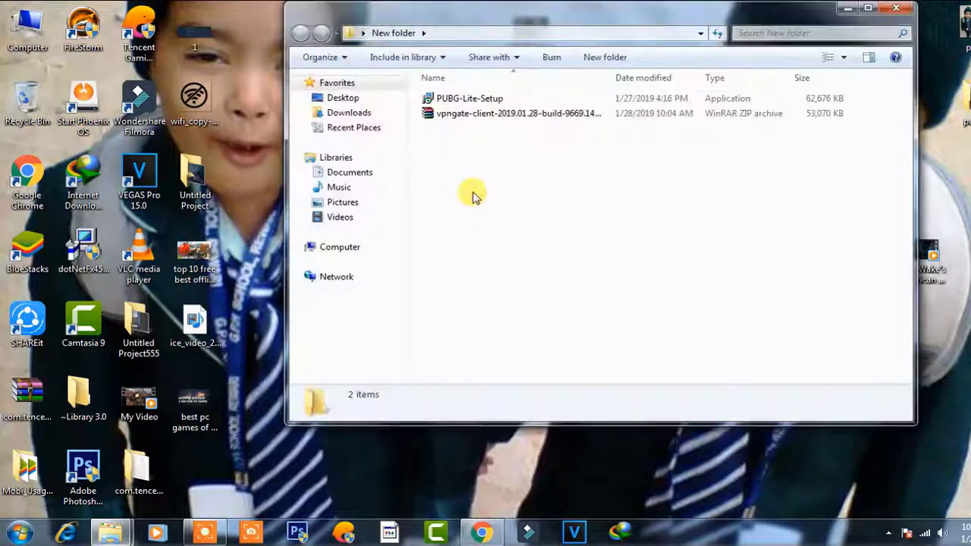
Step: Move PUBG-Lite-Setup out of New folder onto the desktop and close the folder
left_click_drag(447, 98, 965, 372)
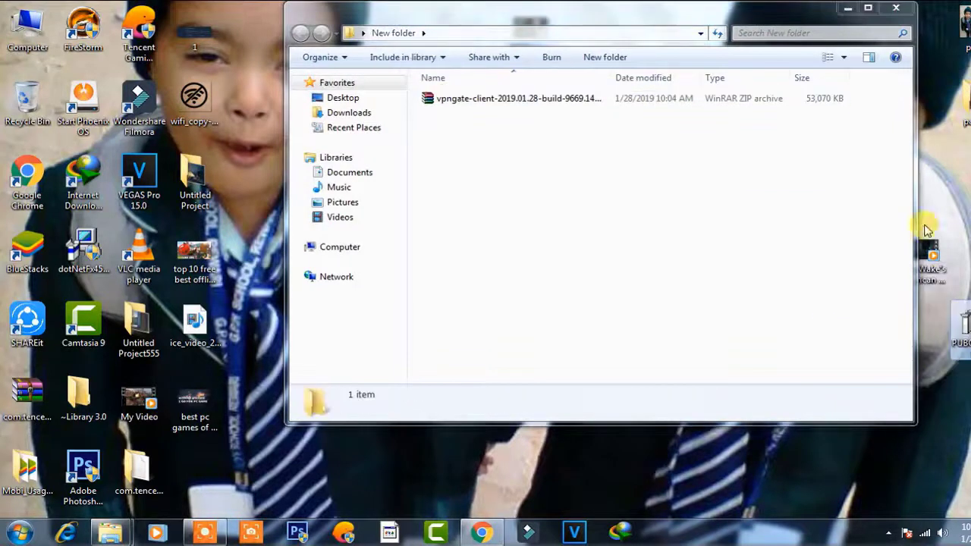
left_click(897, 8)
left_click_drag(961, 322, 419, 247)
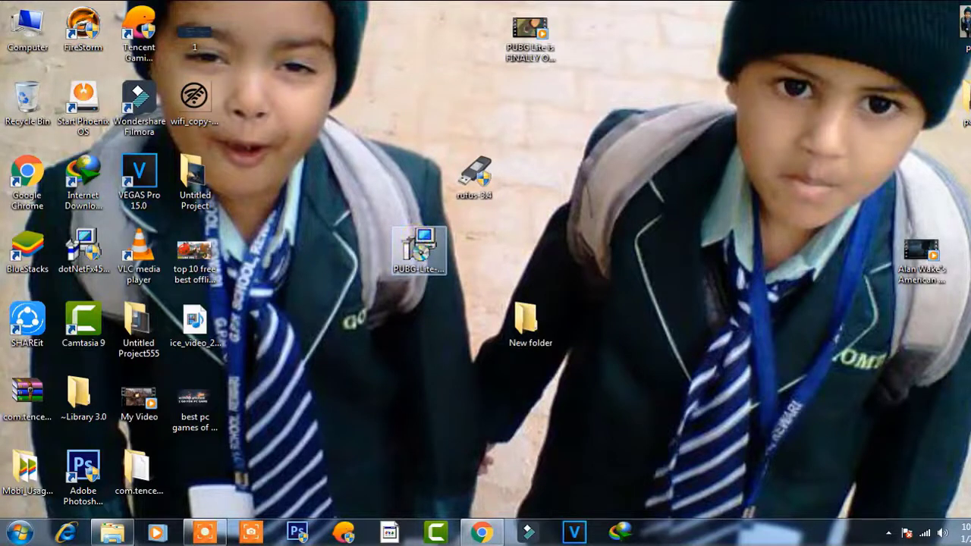
Step: Install PUBG Lite in C:\Program Files (x86)\PUBGLite, accepting the licence agreement and keeping the desktop icon option enabled
left_click(579, 285)
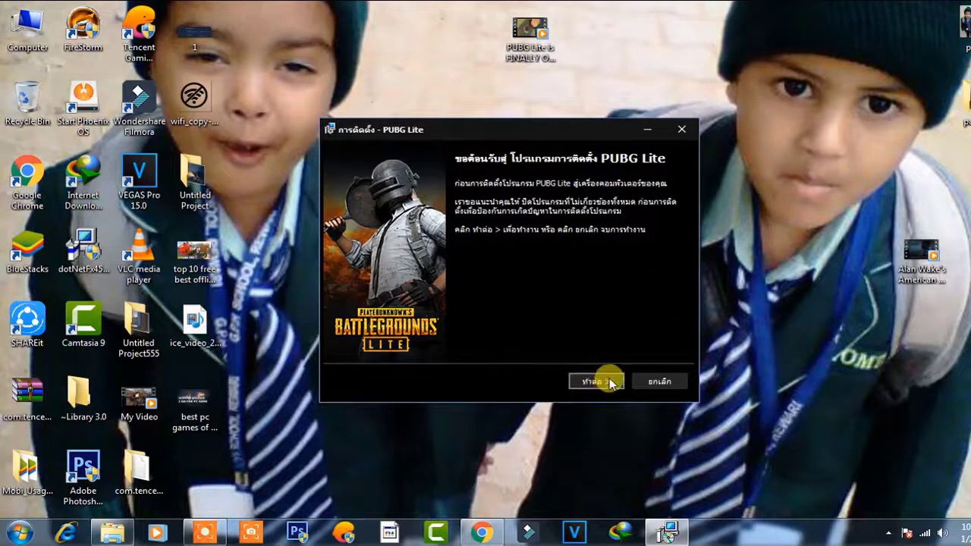
left_click(595, 383)
left_click(361, 339)
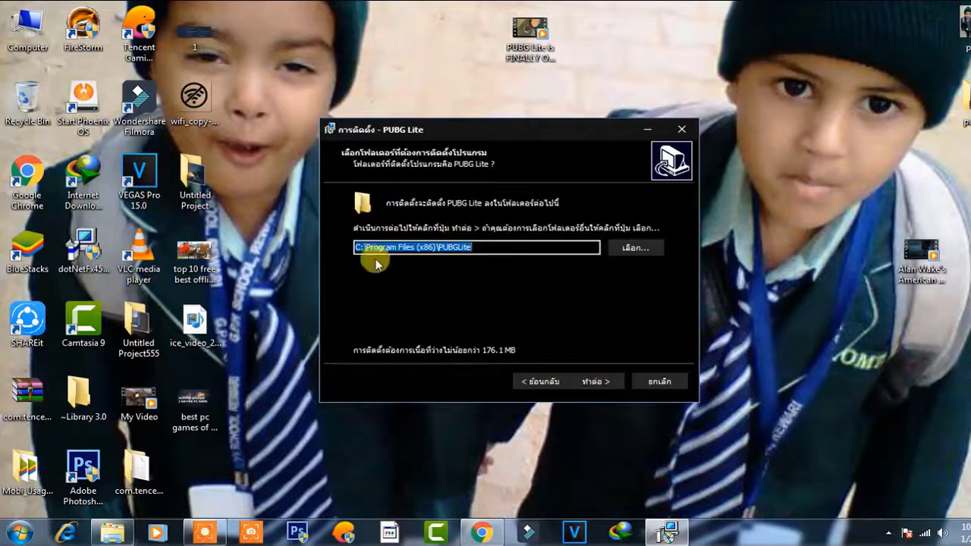
left_click(606, 384)
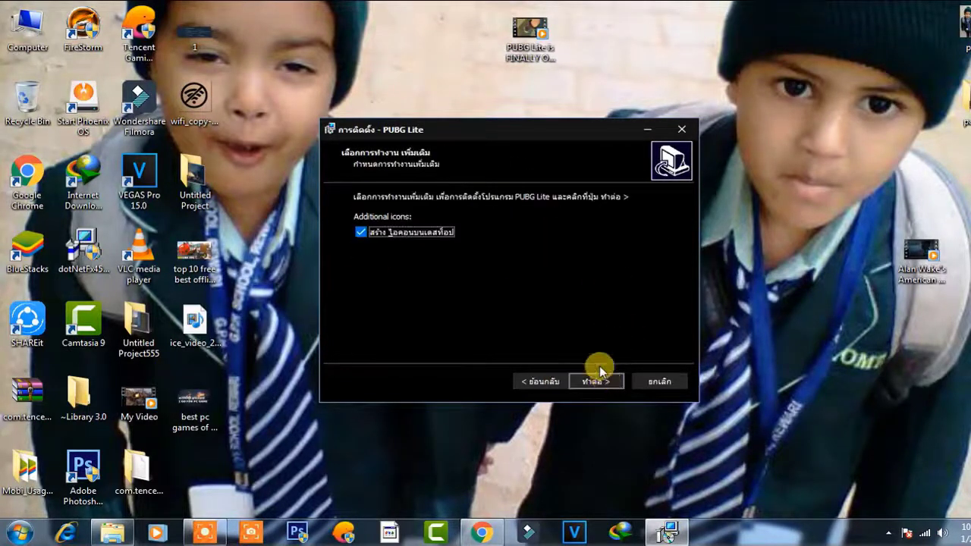
left_click(591, 382)
left_click(592, 382)
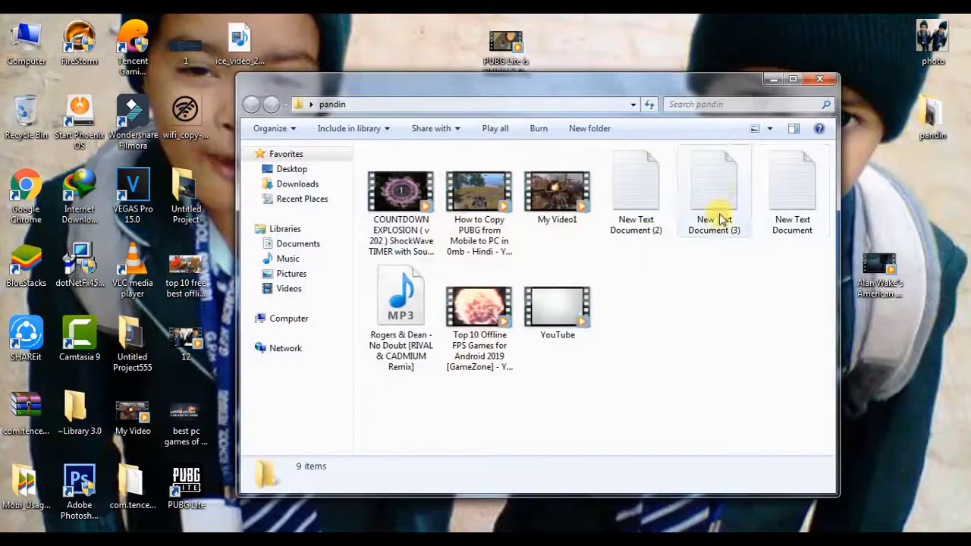
Step: Copy the SoftEther VPN download link from New Text Document (3) in the pandin folder, and close the document and folder
left_click(718, 190)
double_click(718, 189)
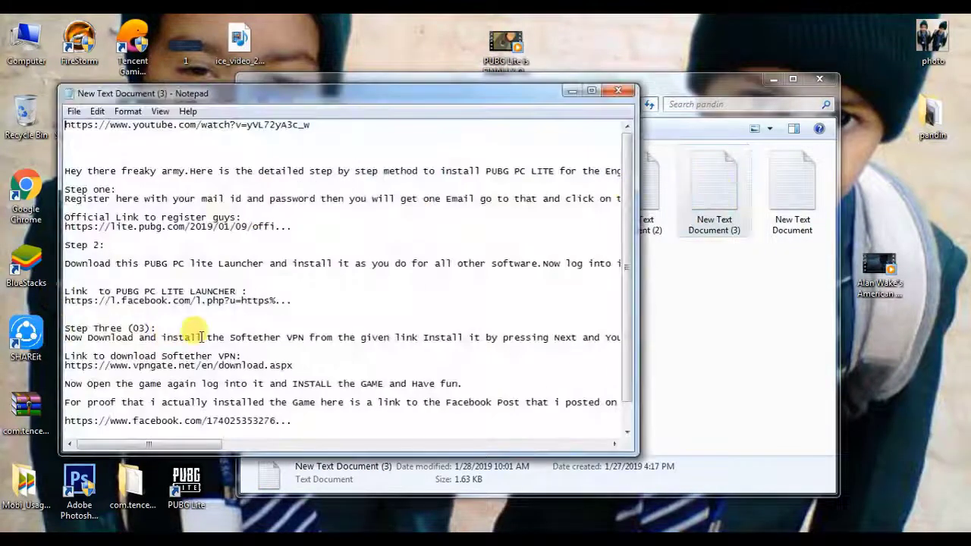
scroll(203, 338, "down", 1)
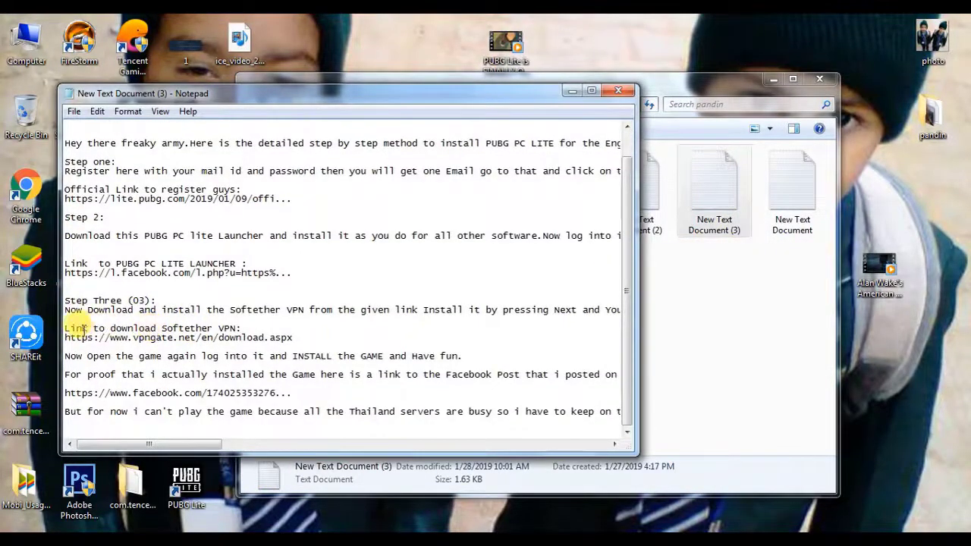
left_click_drag(65, 334, 294, 338)
right_click(278, 336)
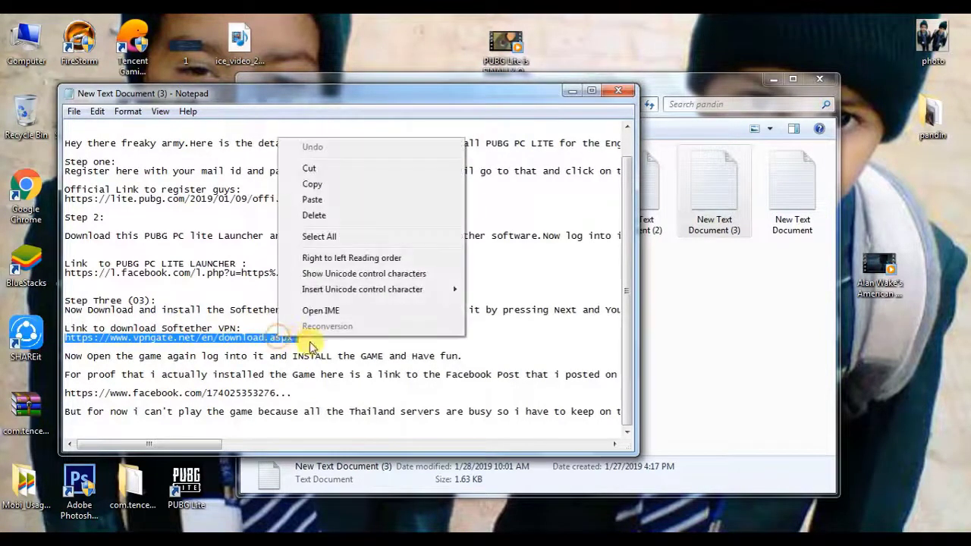
left_click(319, 182)
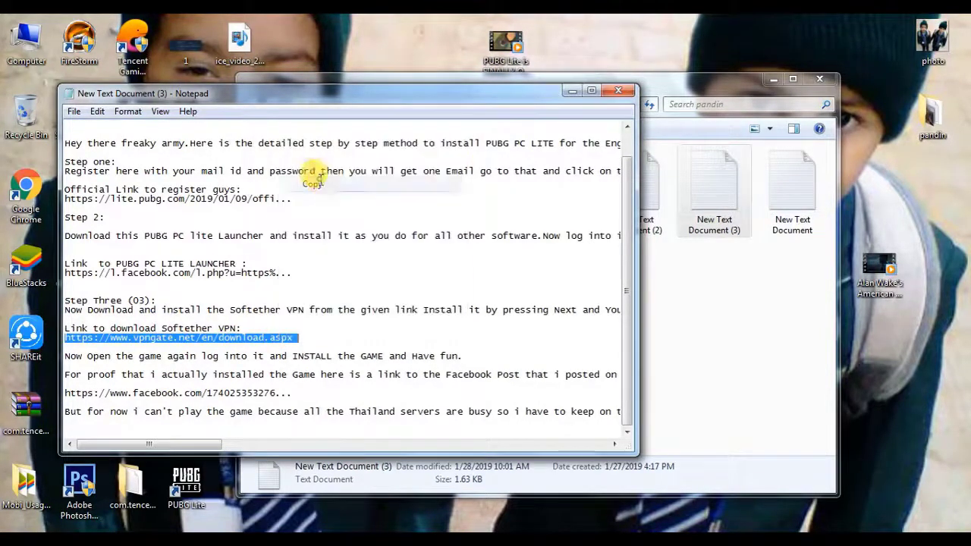
left_click(624, 91)
left_click(814, 79)
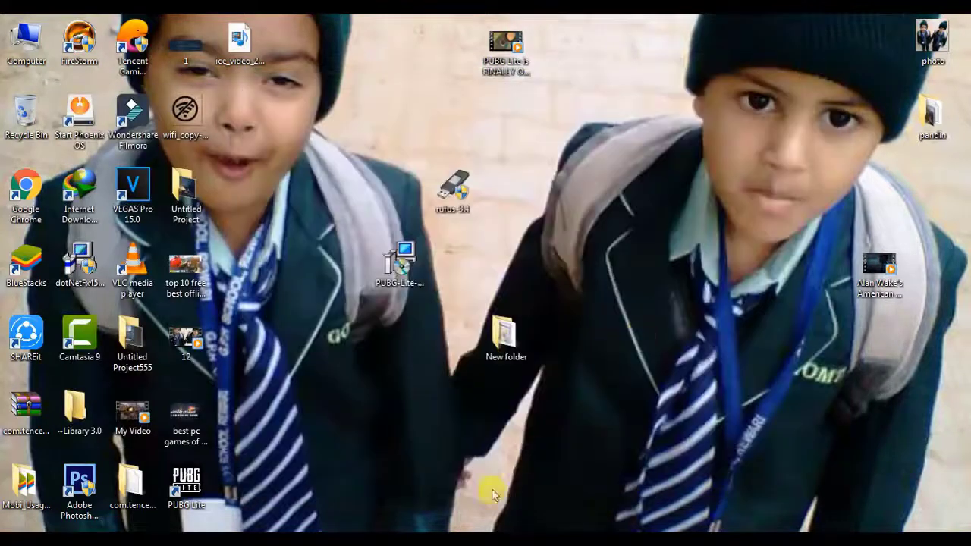
left_click(481, 524)
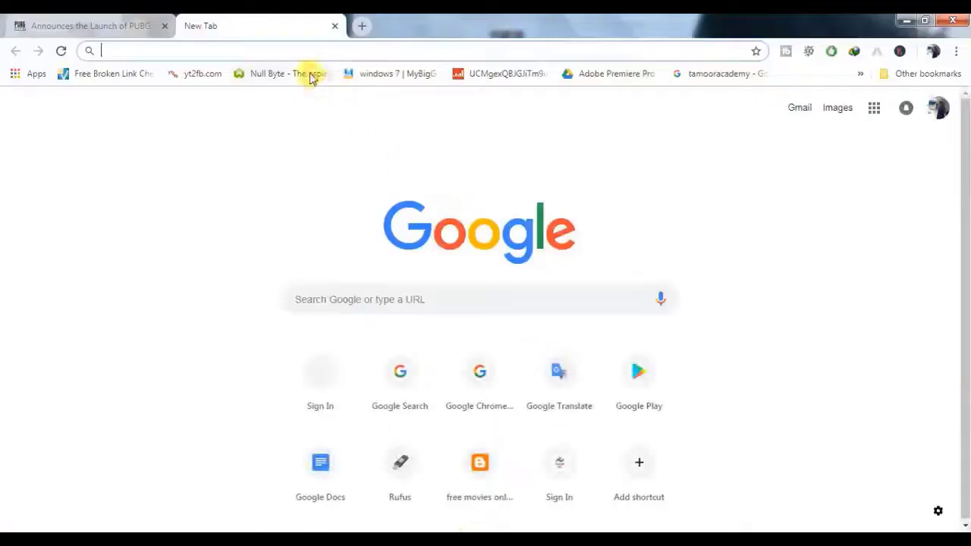
right_click(304, 51)
left_click(334, 119)
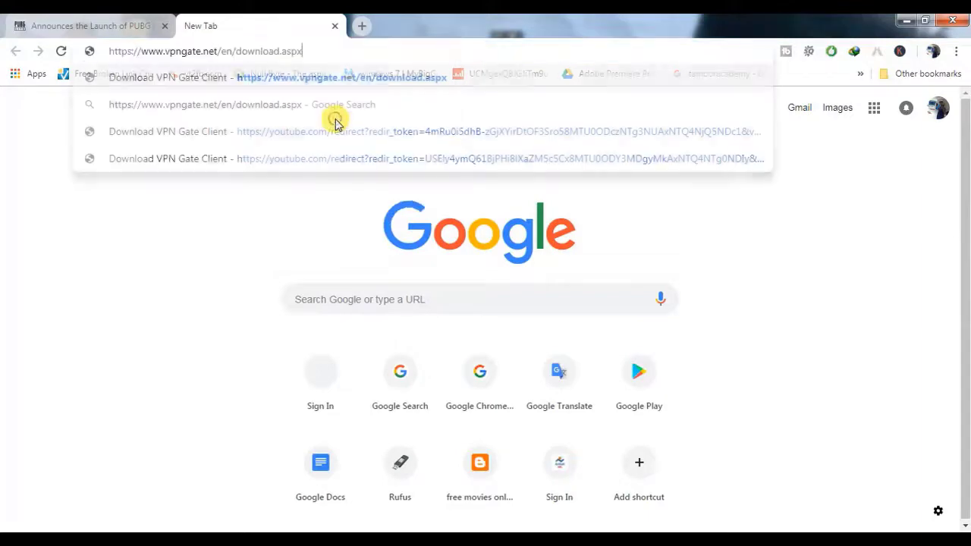
key("Return")
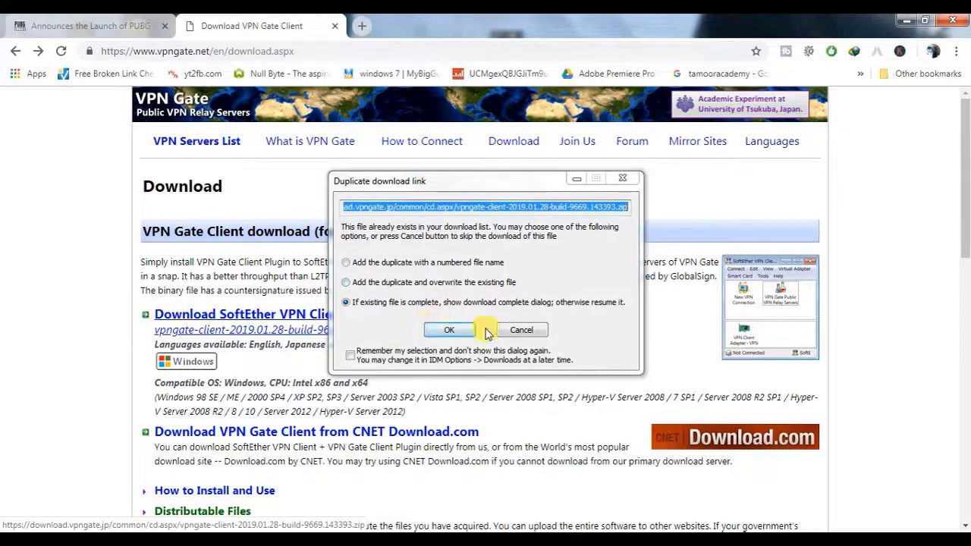
left_click(521, 331)
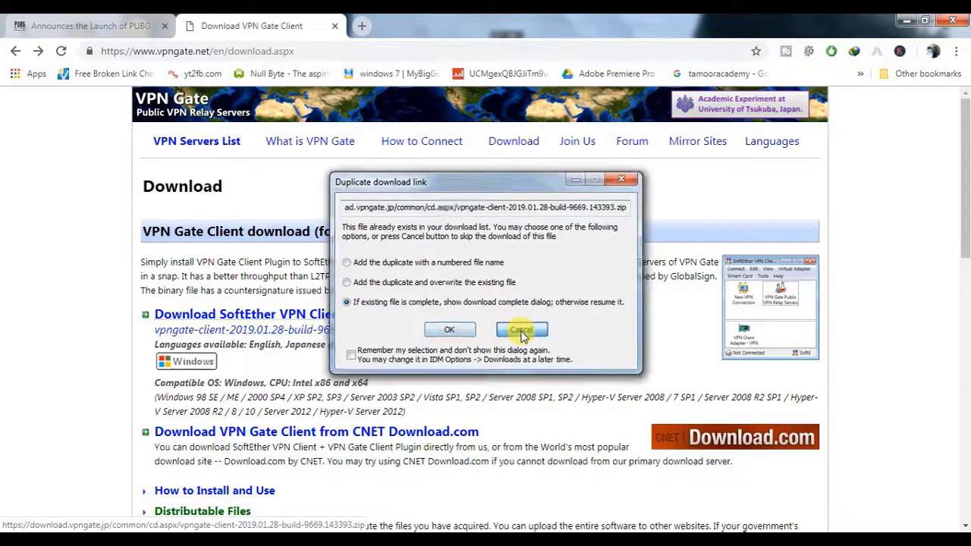
left_click(955, 20)
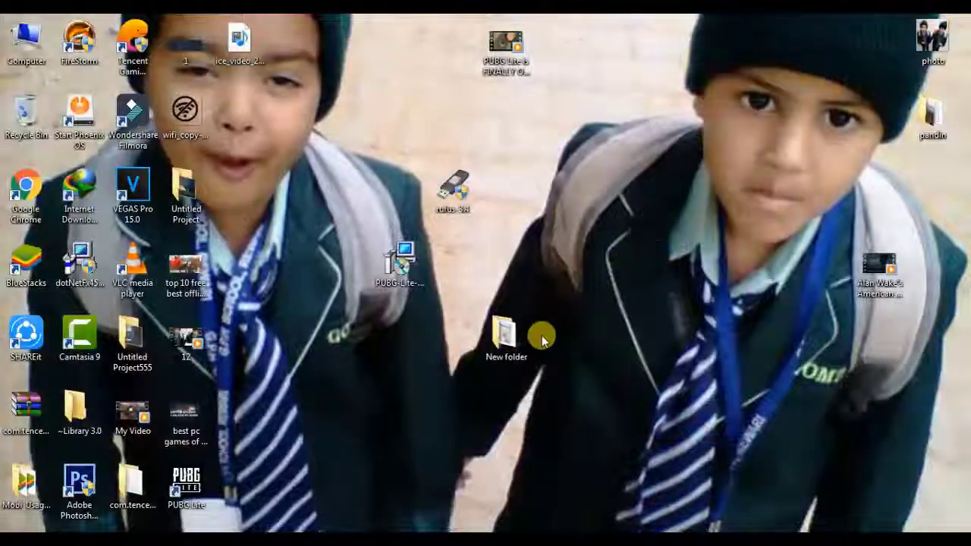
Step: Open New folder on the desktop and select the vpngate-client archive
double_click(505, 335)
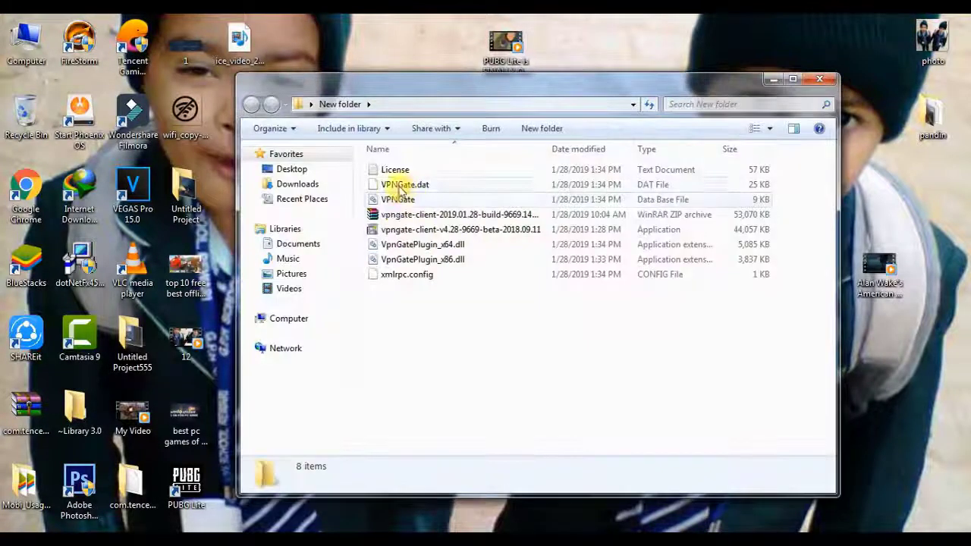
left_click(399, 215)
left_click_drag(513, 379, 392, 236)
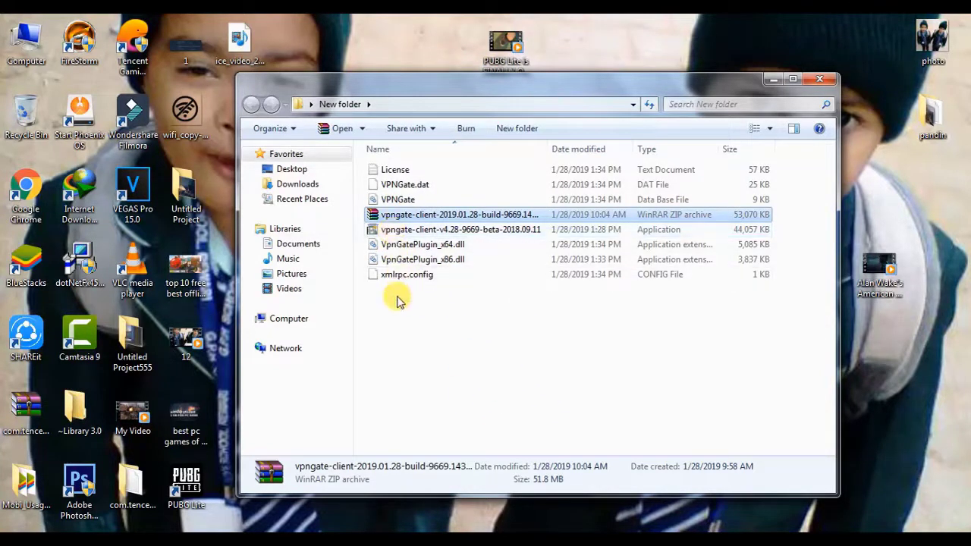
left_click_drag(399, 306, 398, 209)
left_click_drag(448, 164, 416, 206)
key("Delete")
key("Return")
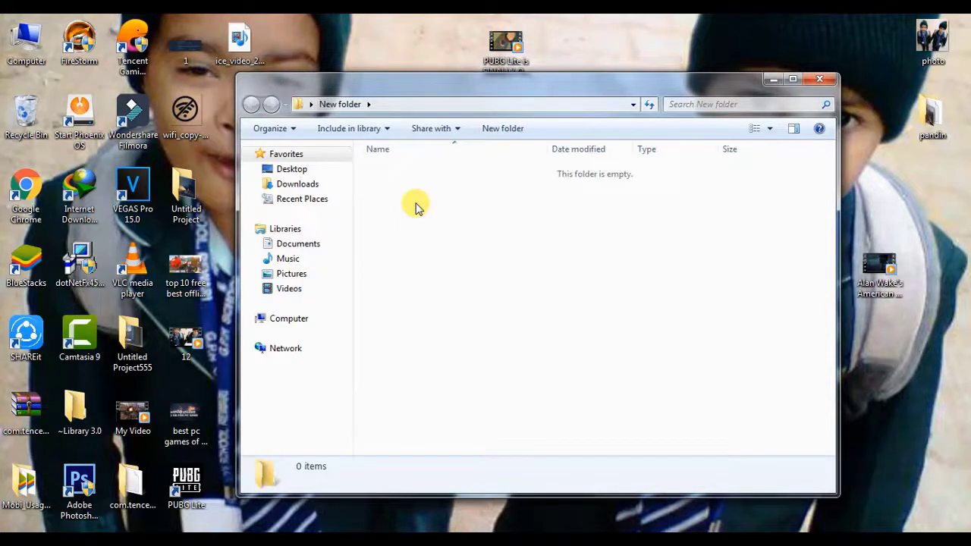
key("ctrl+z")
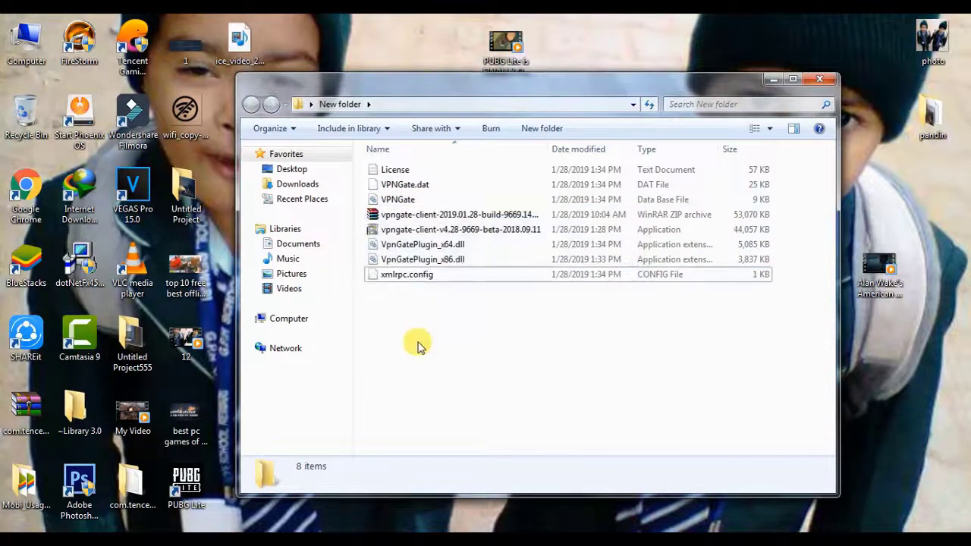
Step: Delete all the previously extracted files in New folder, keeping only the vpngate-client ZIP archive
left_click_drag(419, 345, 418, 228)
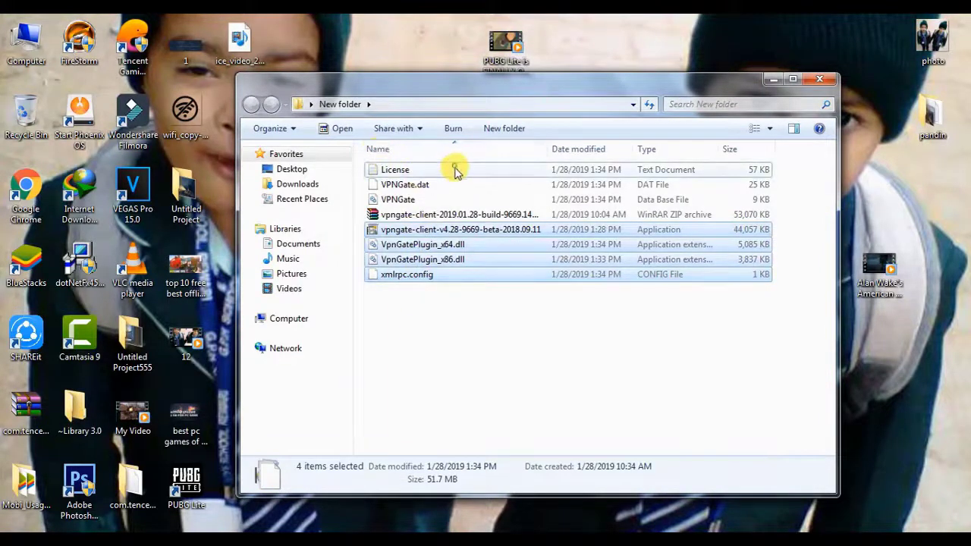
left_click_drag(453, 165, 425, 206, "ctrl")
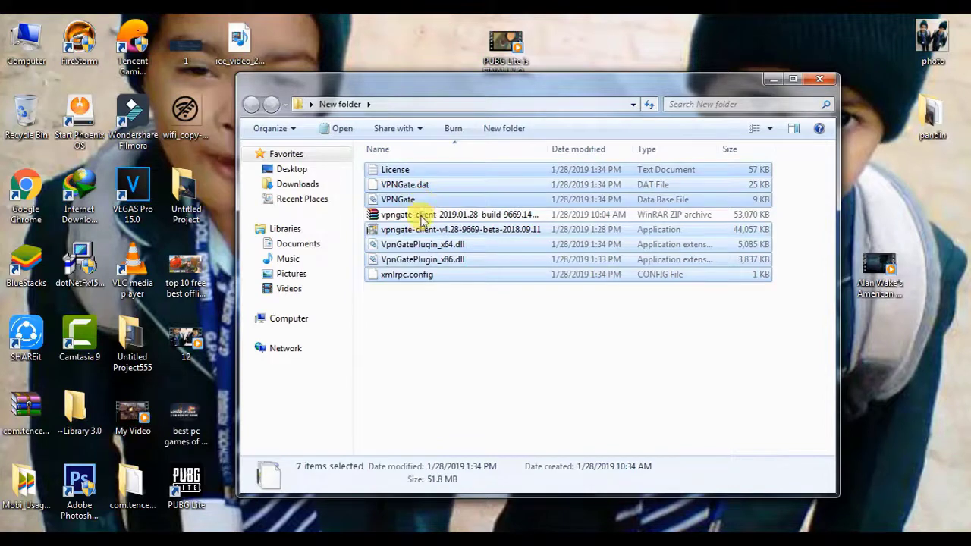
right_click(415, 246)
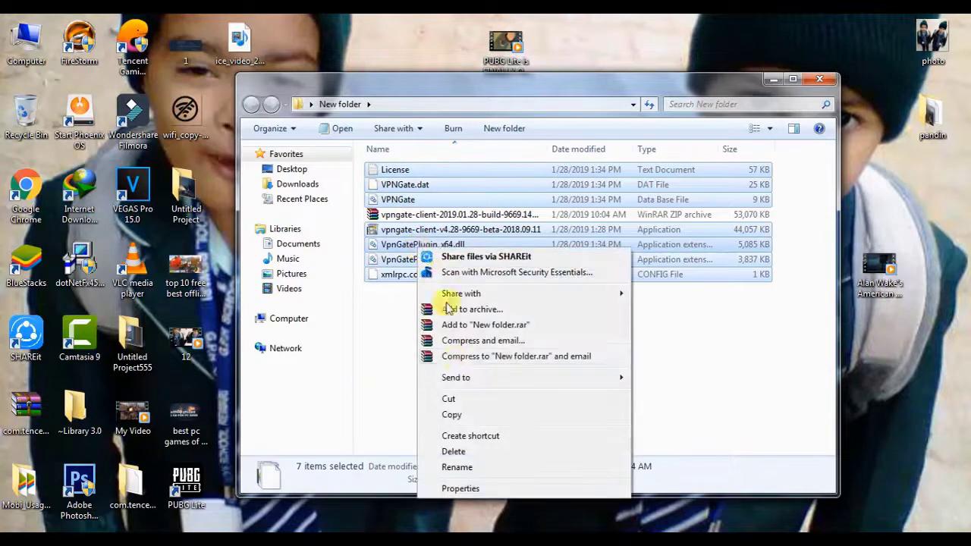
left_click(458, 453)
left_click(552, 288)
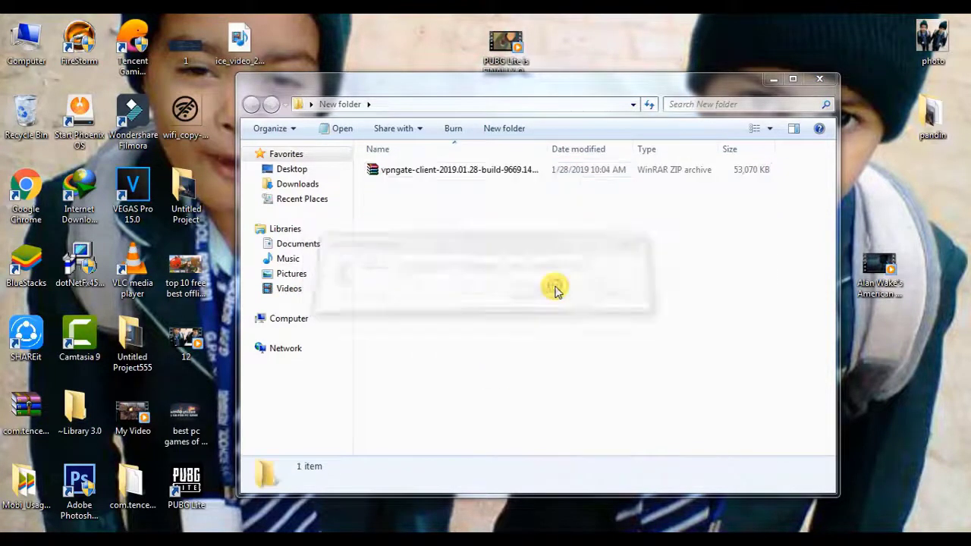
Step: Extract the vpngate-client ZIP archive directly into New folder
left_click_drag(373, 171, 584, 327)
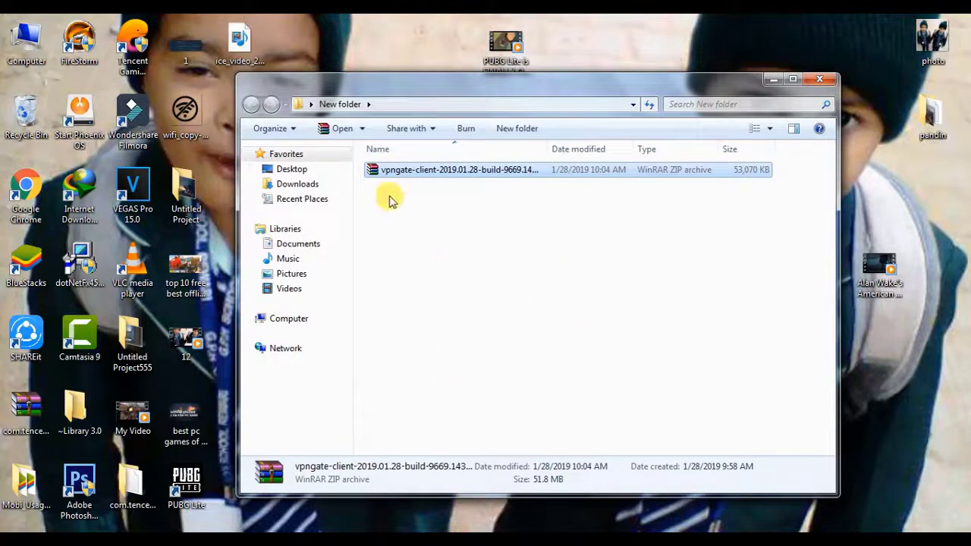
right_click(381, 170)
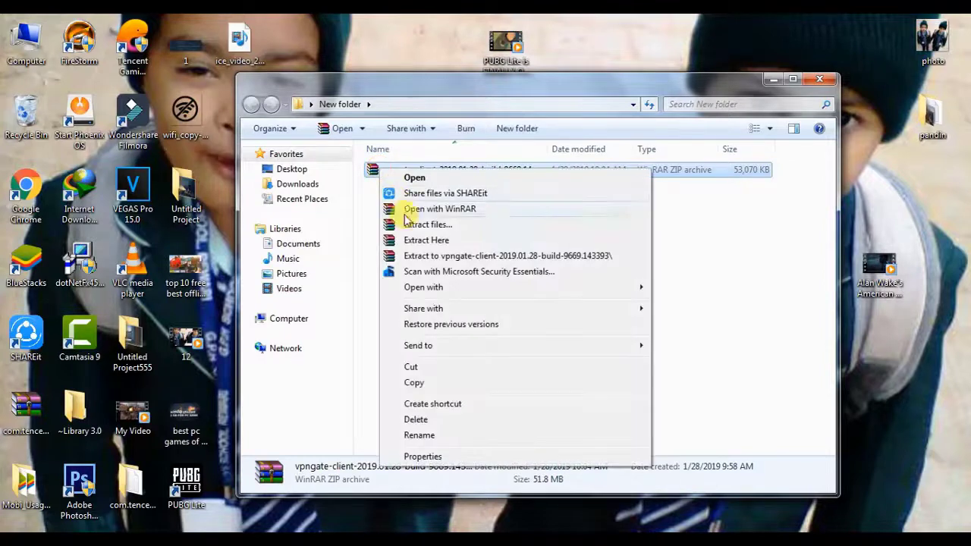
left_click(444, 240)
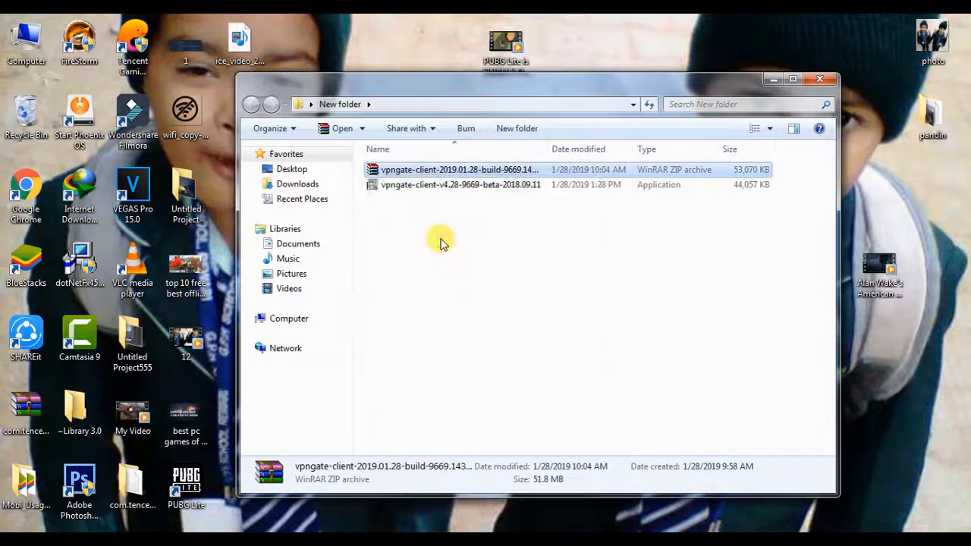
Step: Run vpngate-client-v4.28-9669-beta-2018.09.11 and install SoftEther VPN Client in its default directory, accepting the End User License Agreement
left_click_drag(395, 229, 444, 238)
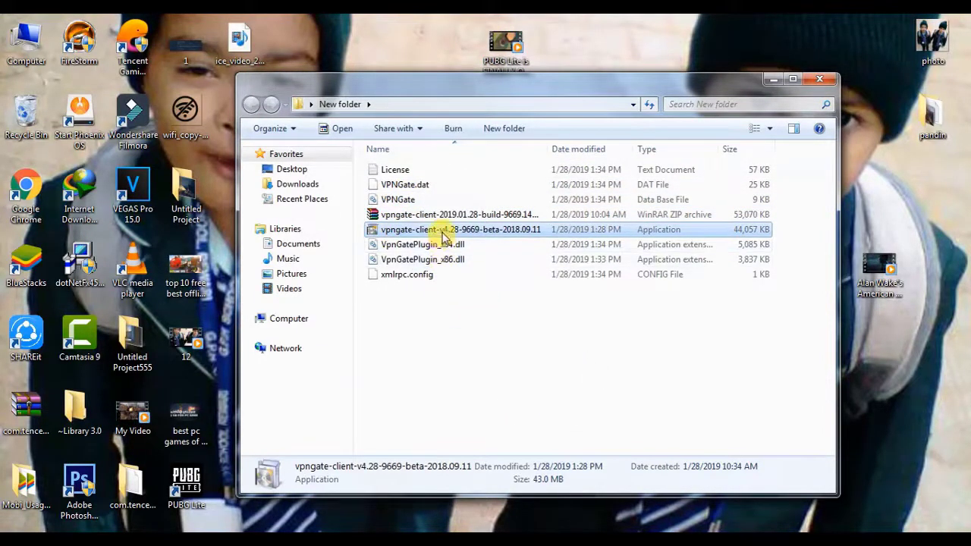
double_click(444, 235)
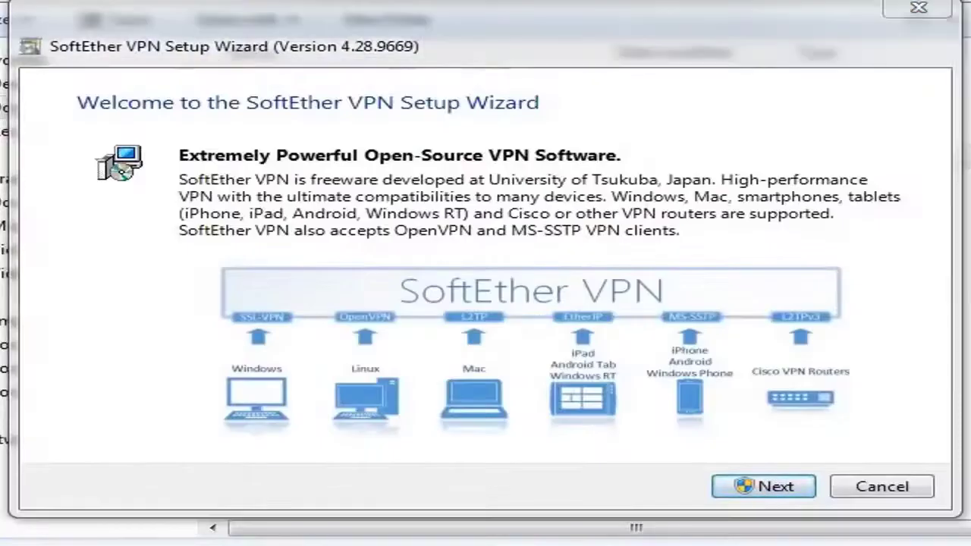
left_click(618, 419)
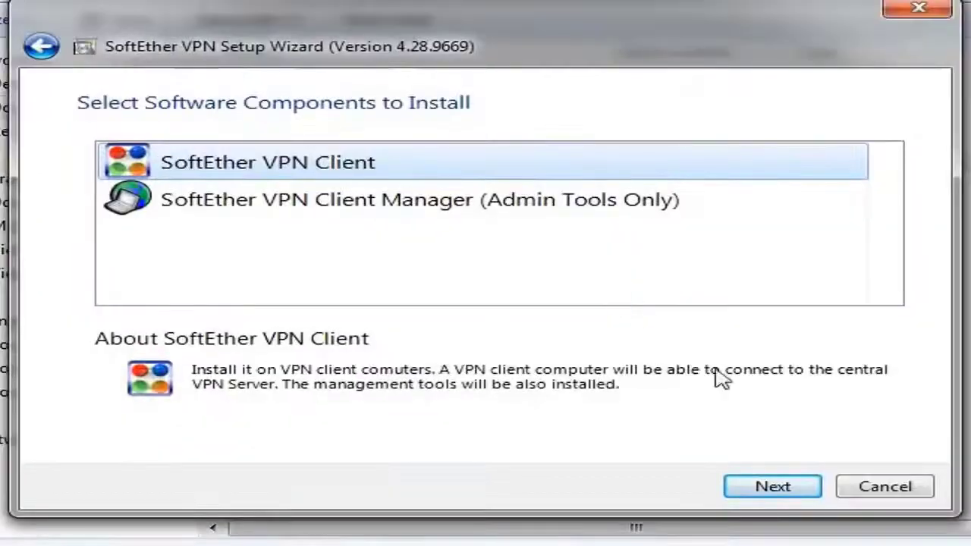
left_click(786, 497)
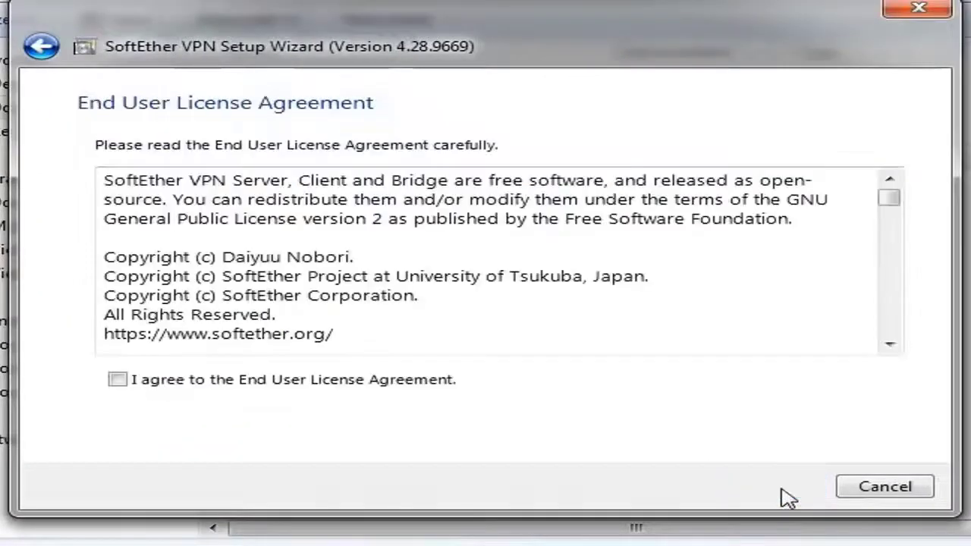
left_click(394, 389)
left_click(786, 490)
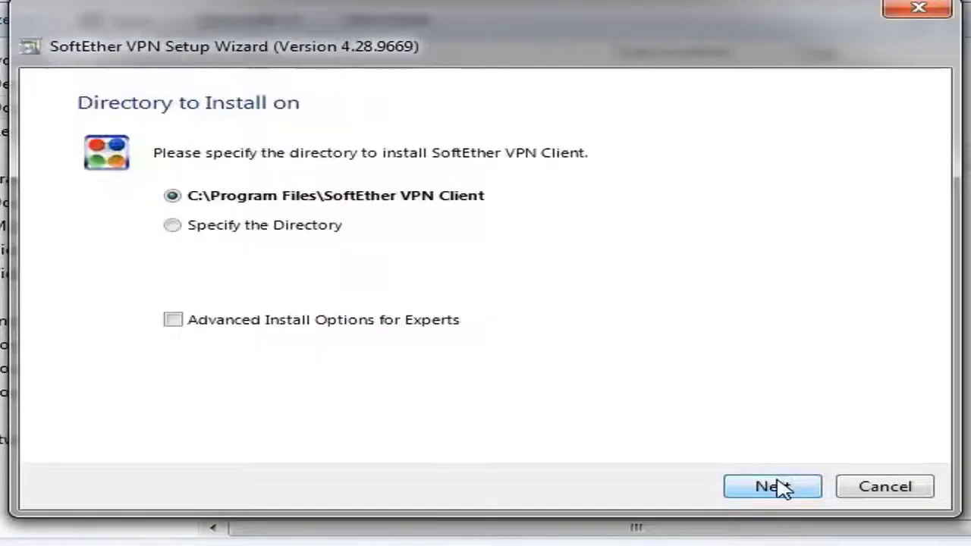
left_click(781, 488)
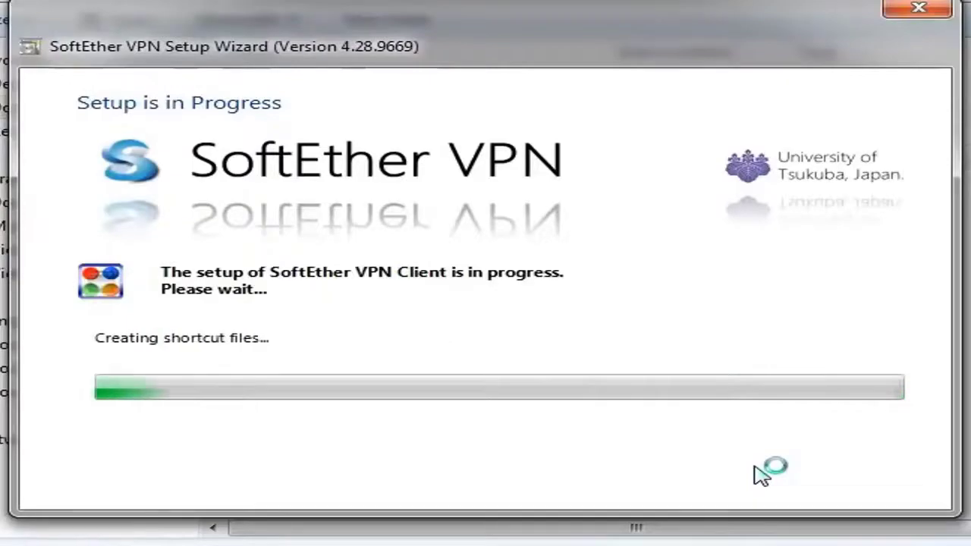
left_click(873, 490)
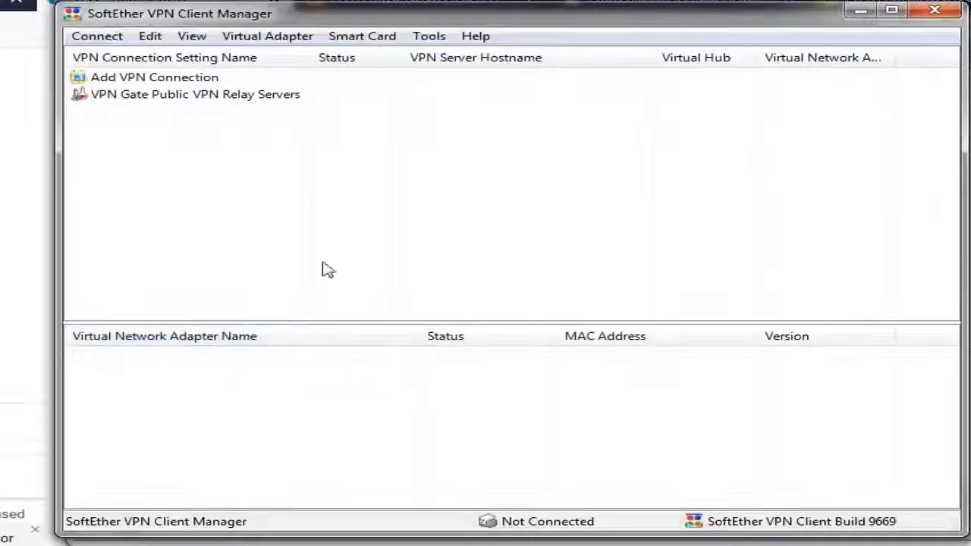
Step: Open VPN Gate Public VPN Relay Servers, enable the VPN Gate Relay Service as a volunteer, and accept the activation warning
double_click(186, 97)
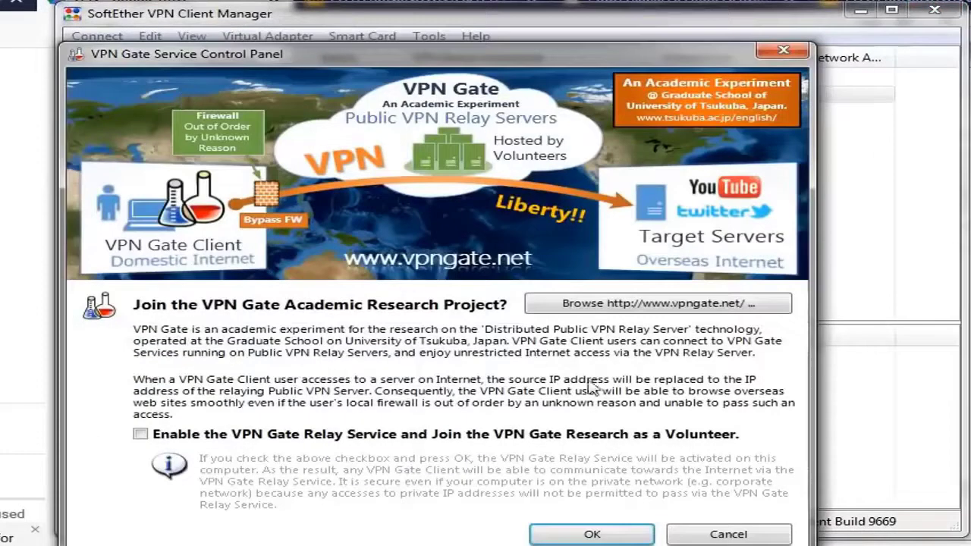
left_click(516, 436)
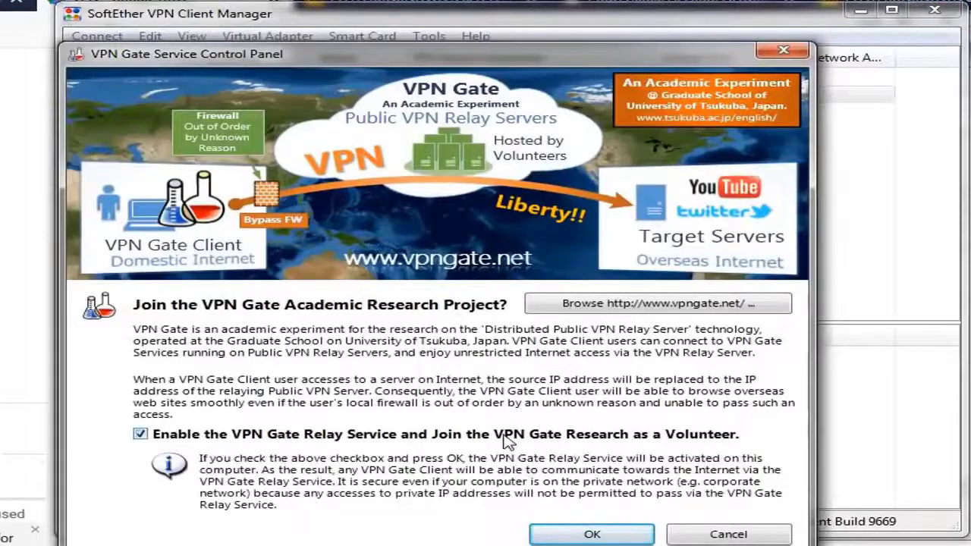
left_click(582, 533)
left_click(549, 464)
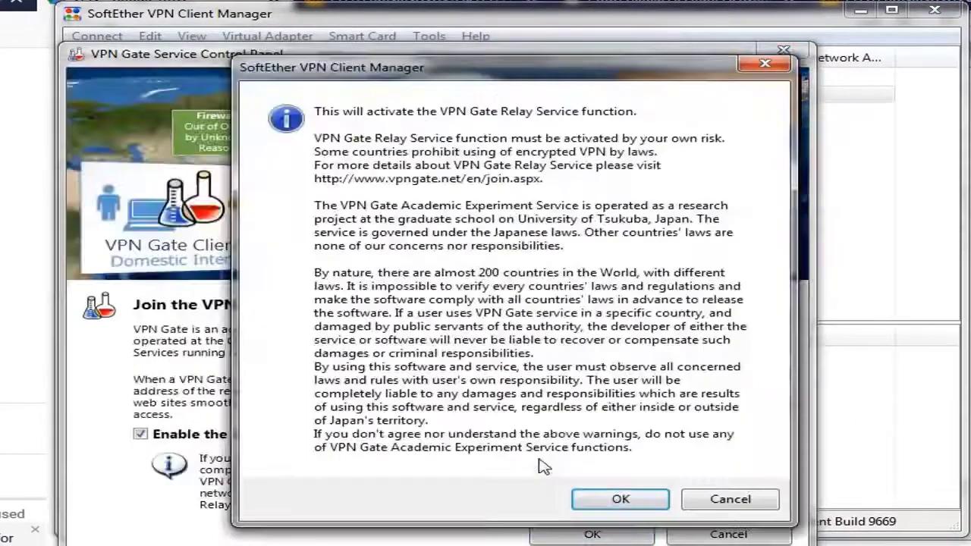
left_click(621, 501)
Step: Sort the relay servers by region and connect to the Thailand server vpn480740576, agreeing to the VPN Gate caution notice
left_click(480, 190)
scroll(518, 298, "down", 5)
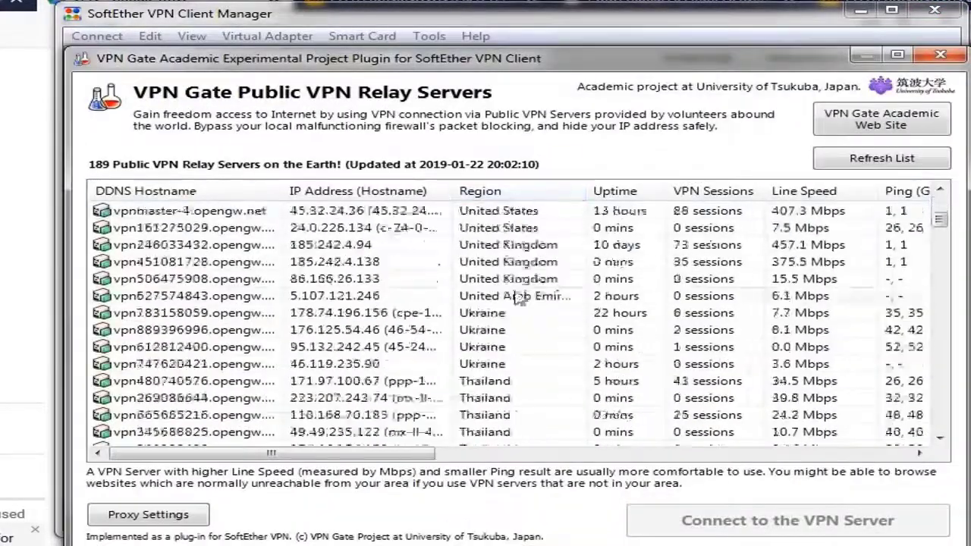
scroll(519, 299, "down", 5)
scroll(486, 251, "up", 2)
left_click(477, 230)
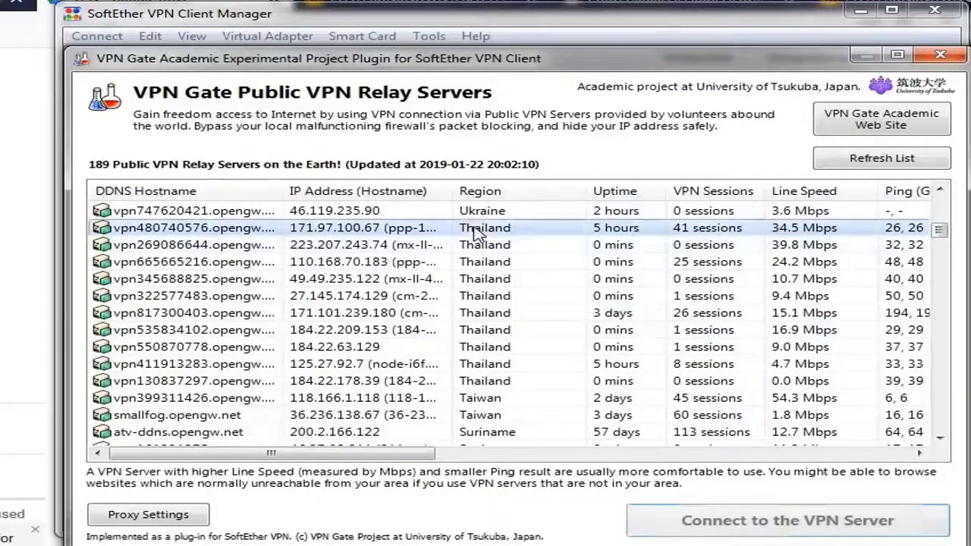
left_click(667, 521)
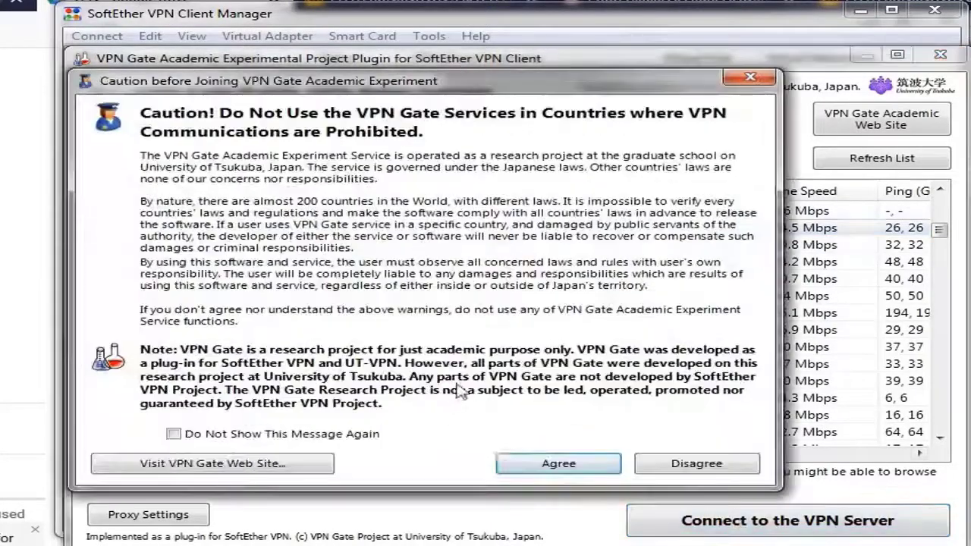
left_click(545, 465)
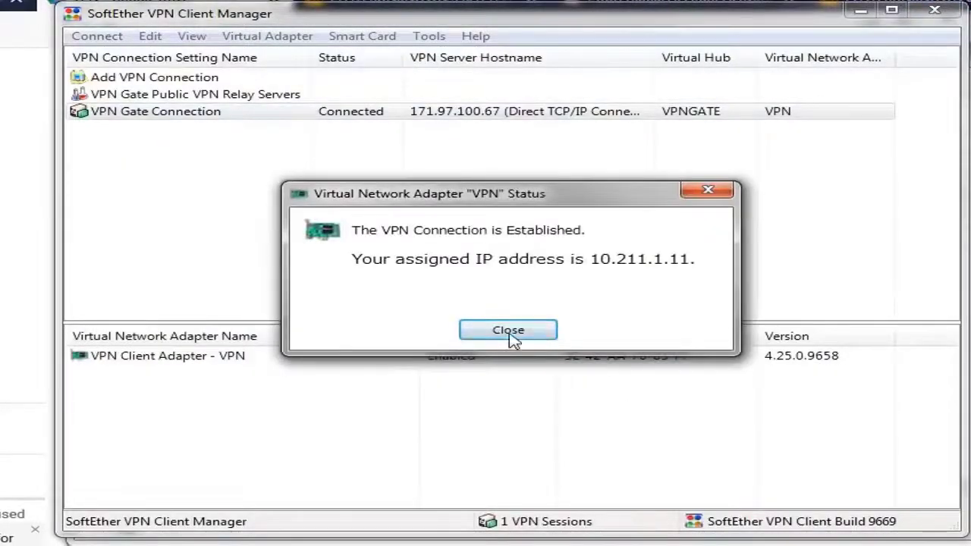
Step: Dismiss the VPN adapter status message, minimize the client manager, and set the VPN Client network location to Public network
left_click(511, 336)
left_click(860, 10)
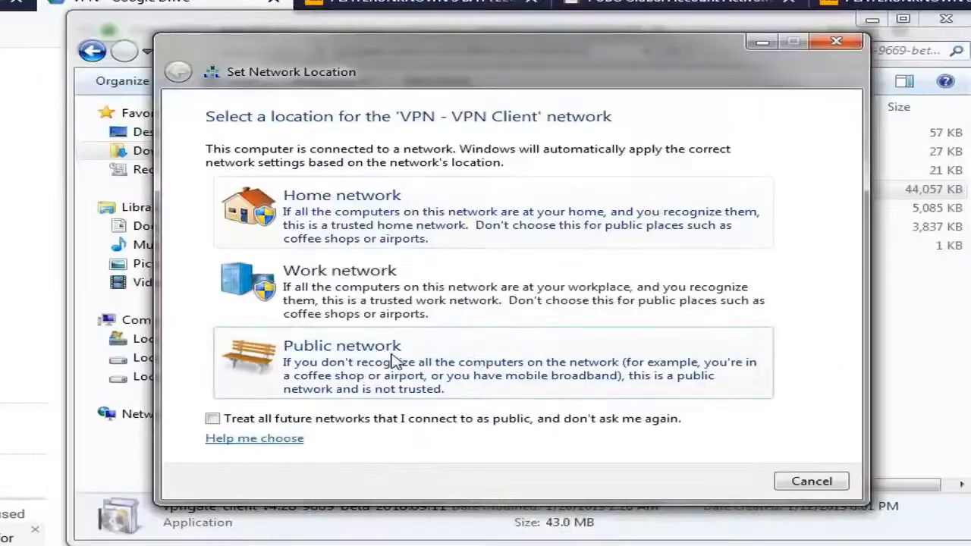
left_click(395, 361)
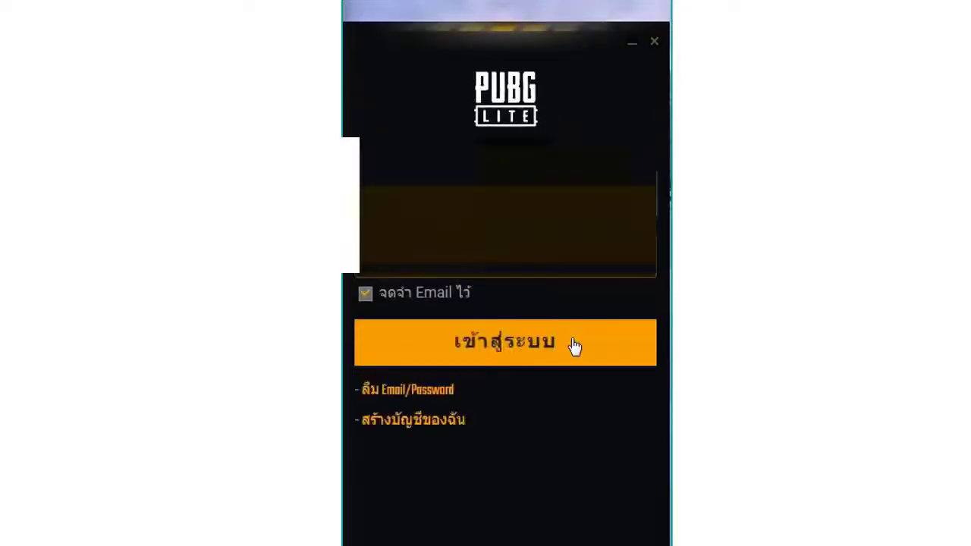
Step: Log in to the PUBG Lite launcher with the filled-in account and start installing the game
left_click(513, 353)
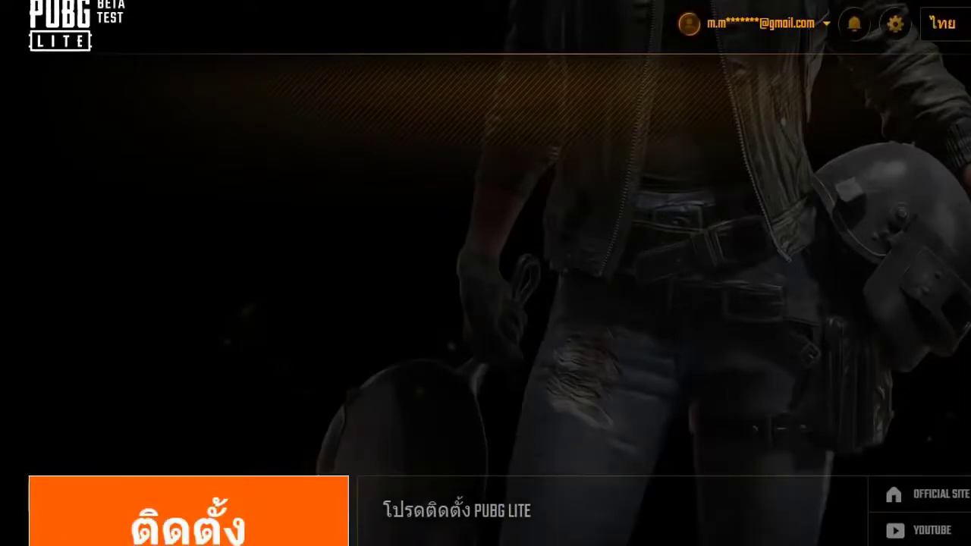
left_click(208, 492)
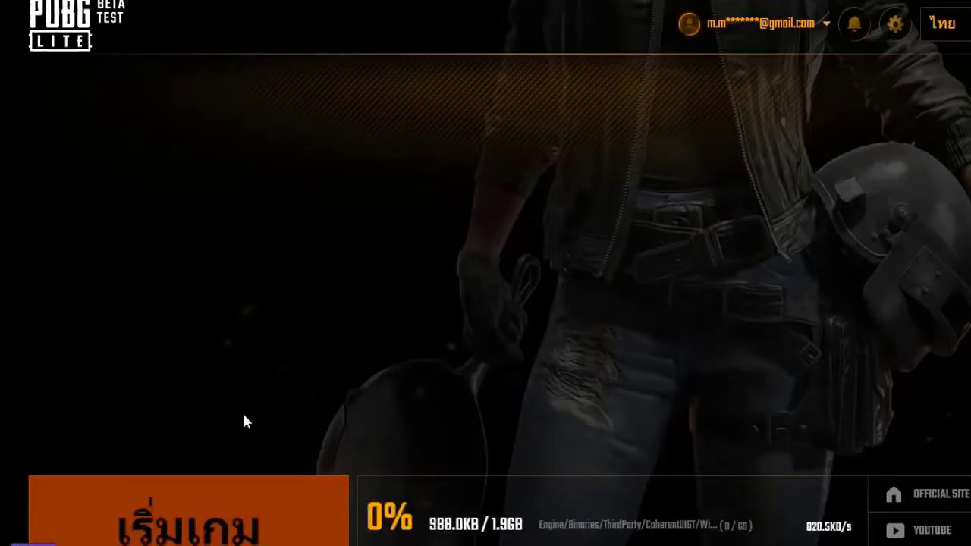